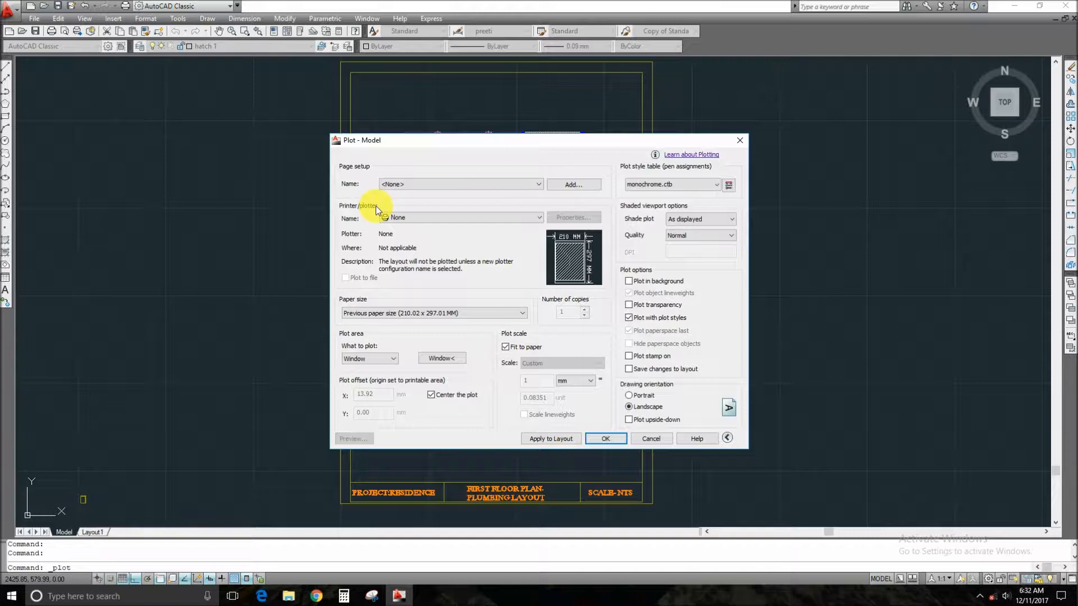
Set the plotter to DWG To PDF.pc3 and the paper size to ISO A3 (420.00 x 297.00 MM).
click(412, 219)
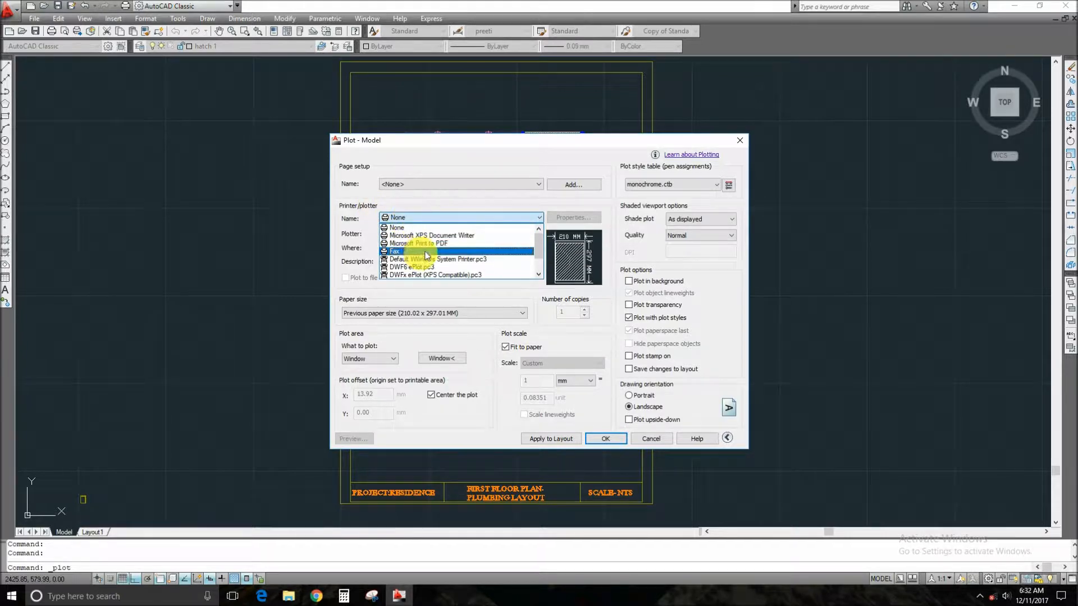
scroll(422, 258, down, 1)
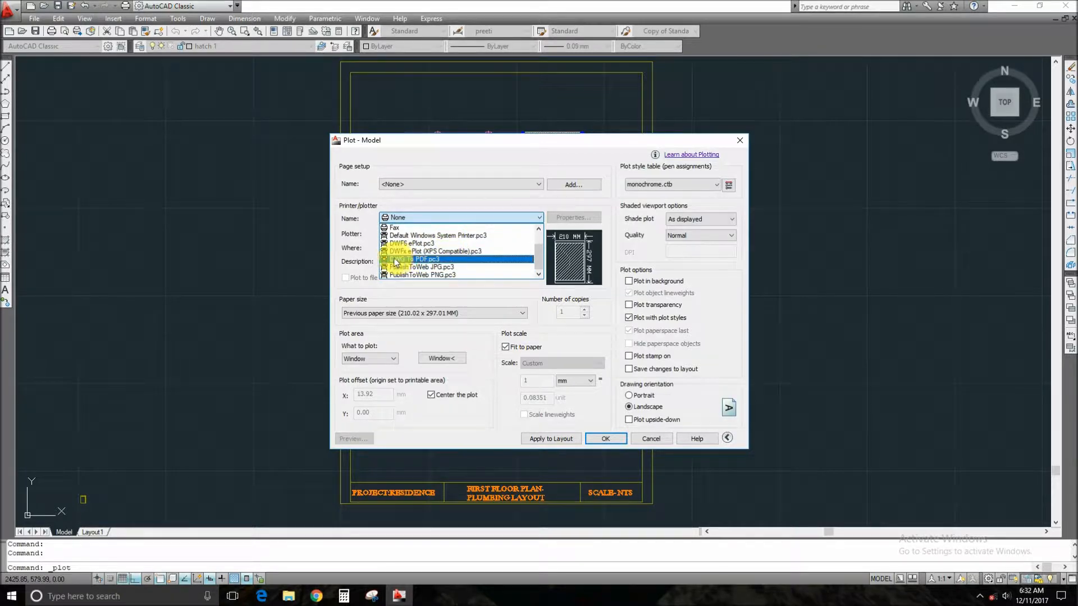
click(430, 259)
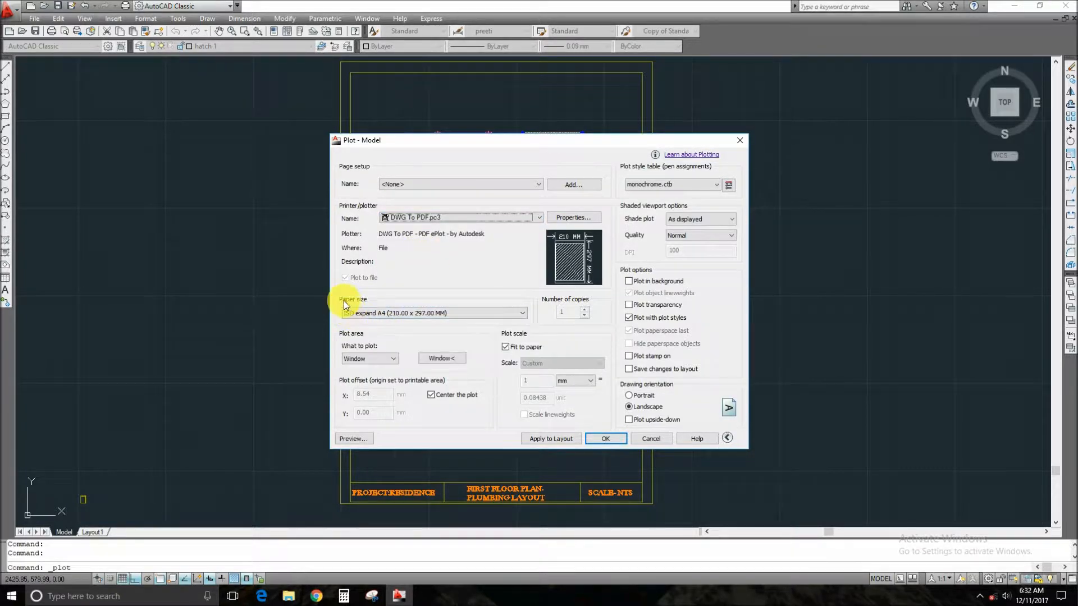
click(383, 313)
scroll(385, 334, up, 2)
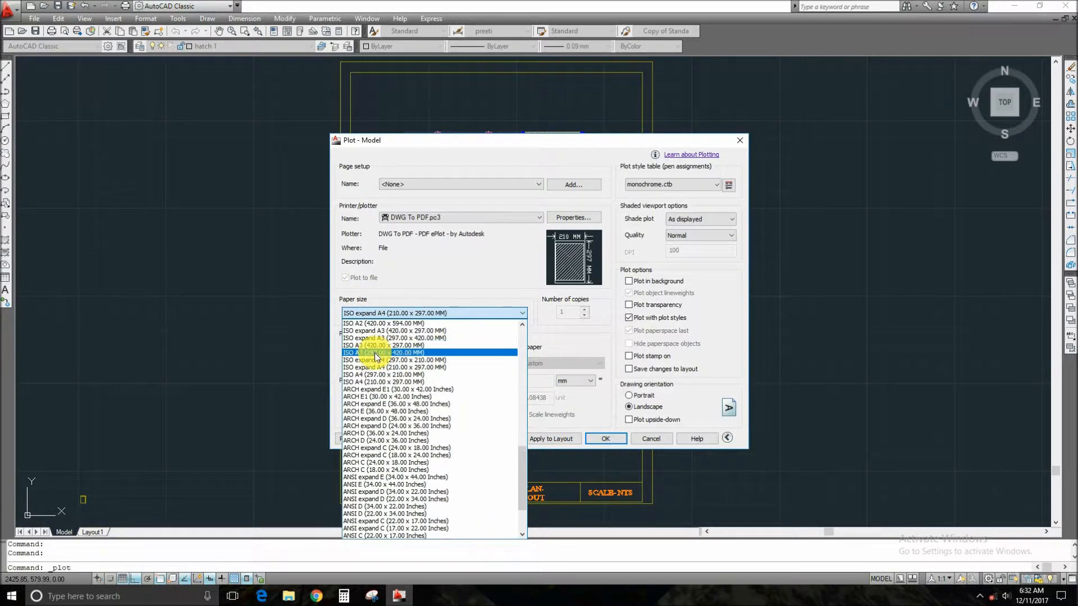
click(377, 346)
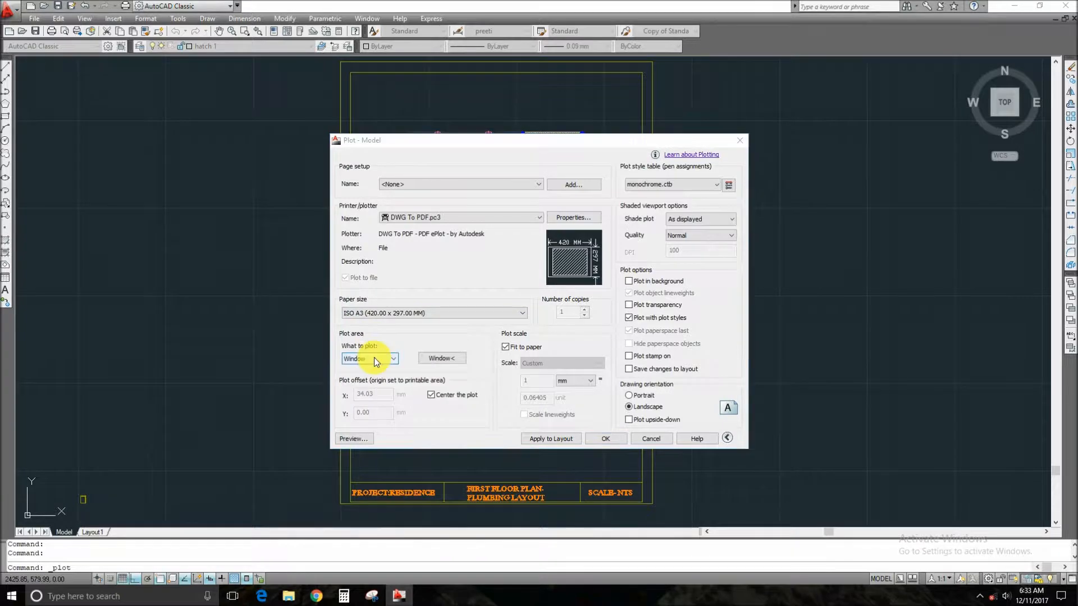
Set the plot area to Window and keep monochrome.ctb as the plot style table.
click(373, 358)
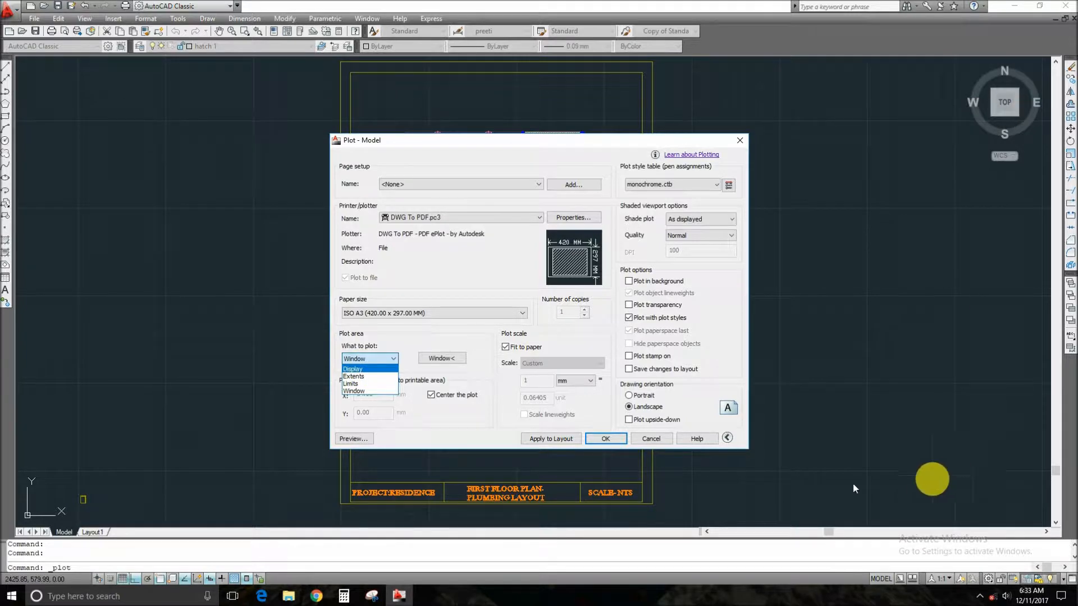
click(365, 392)
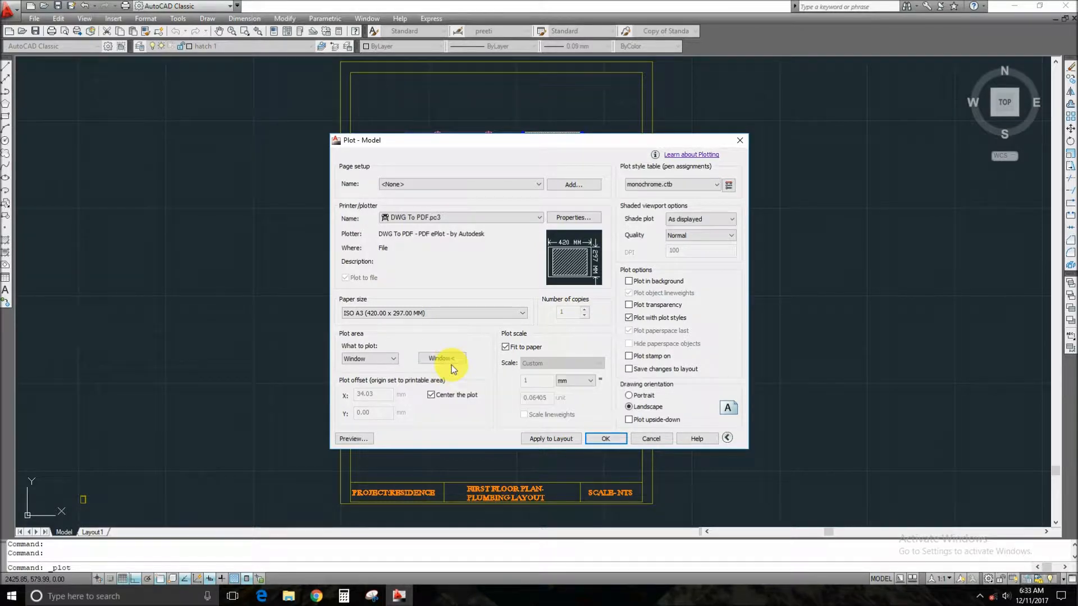
click(666, 185)
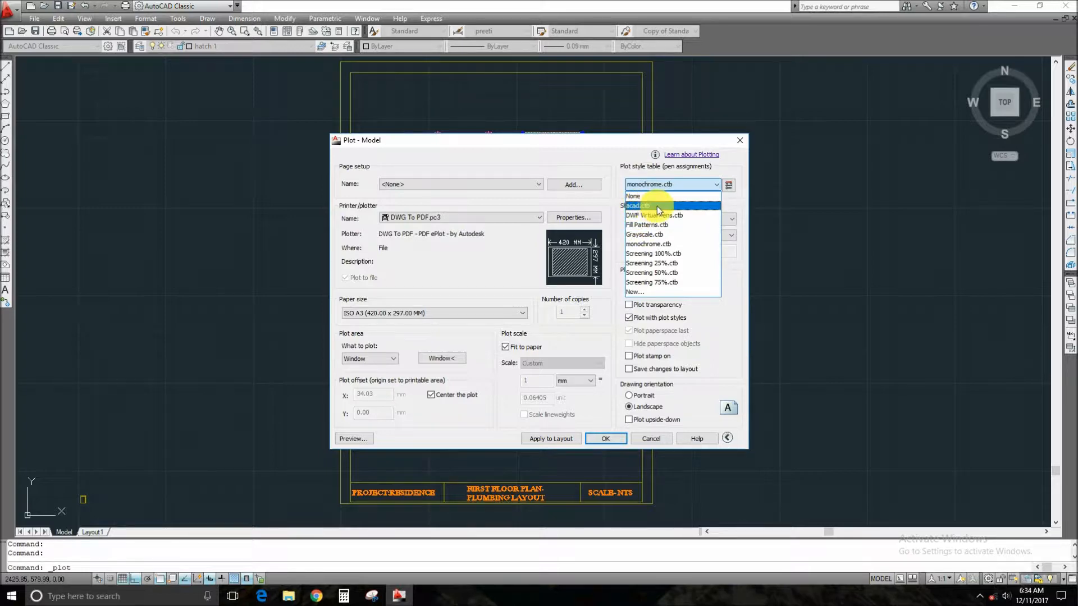
click(666, 187)
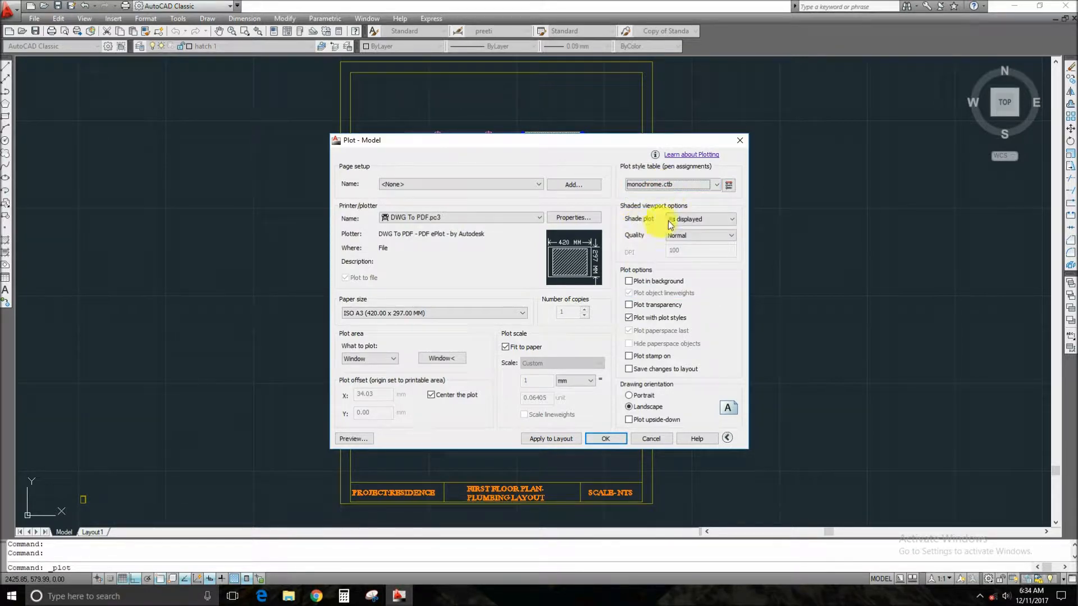
Plot shading as displayed with Custom quality at 300 DPI, and enable plot transparency.
click(693, 219)
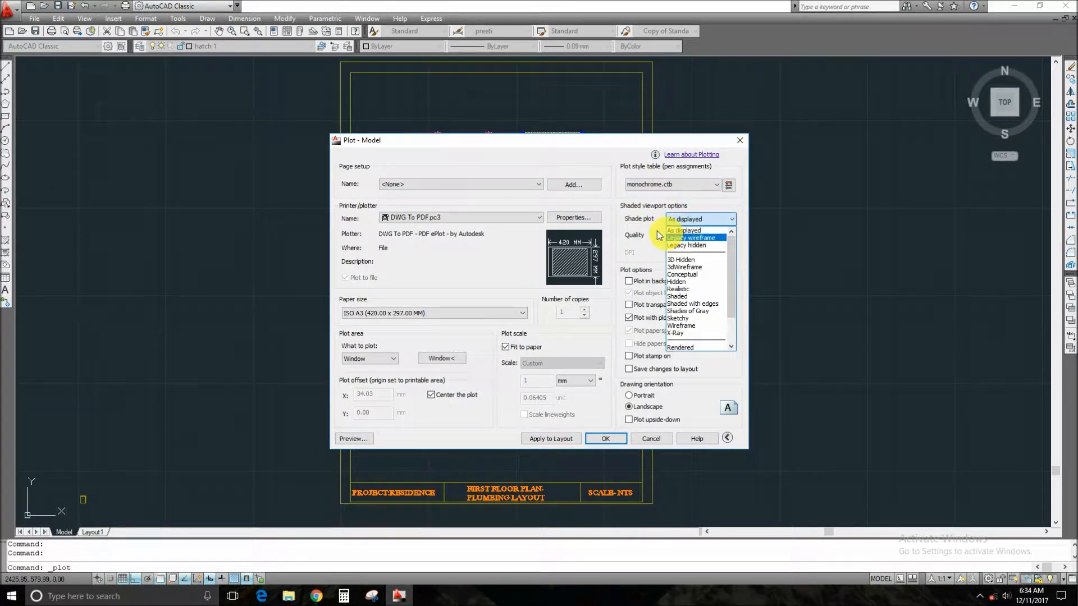
click(682, 230)
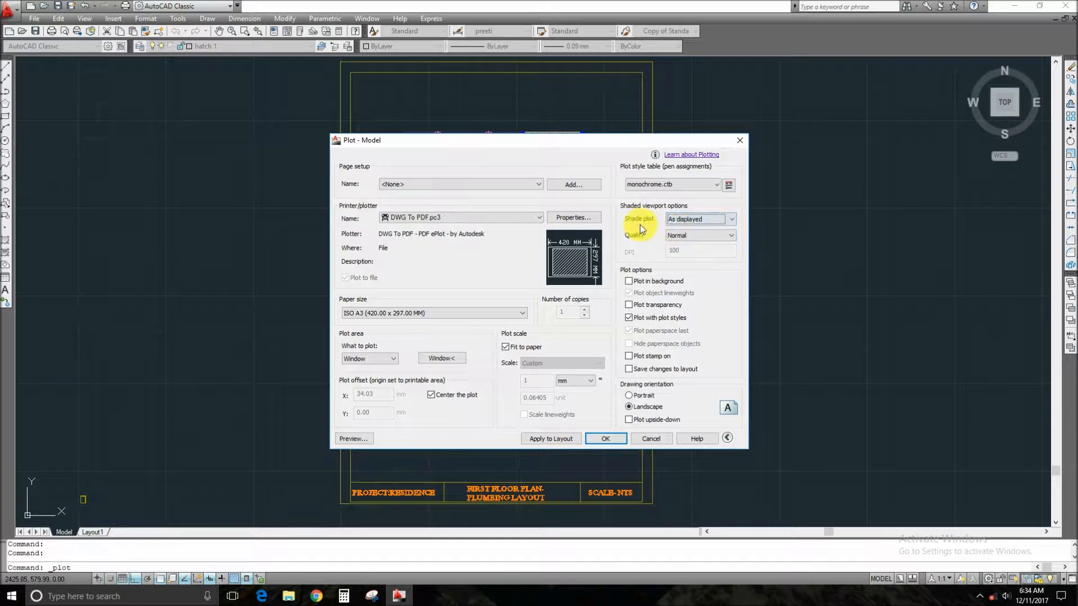
click(685, 221)
click(685, 230)
click(685, 232)
click(682, 282)
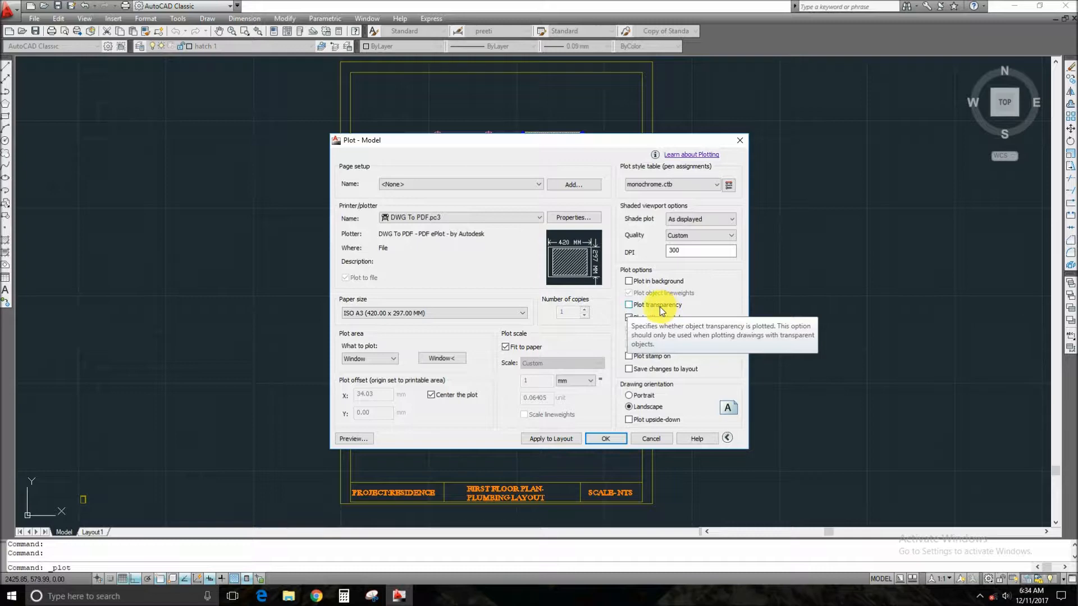
click(629, 306)
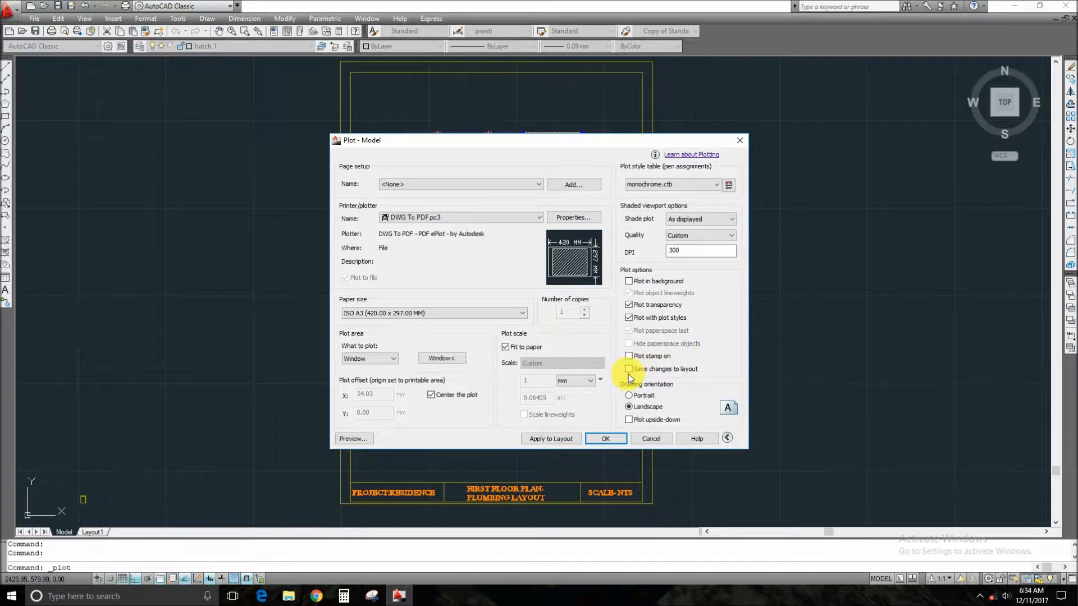
click(637, 406)
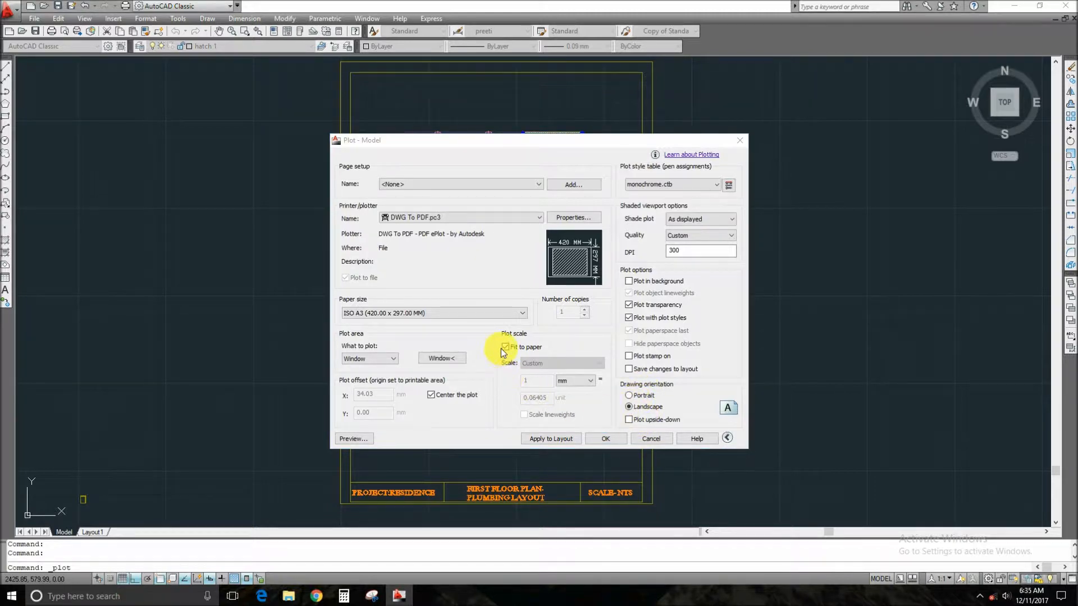
Define the plot window around the outer frame of the plumbing layout sheet and set the orientation to Portrait.
click(450, 358)
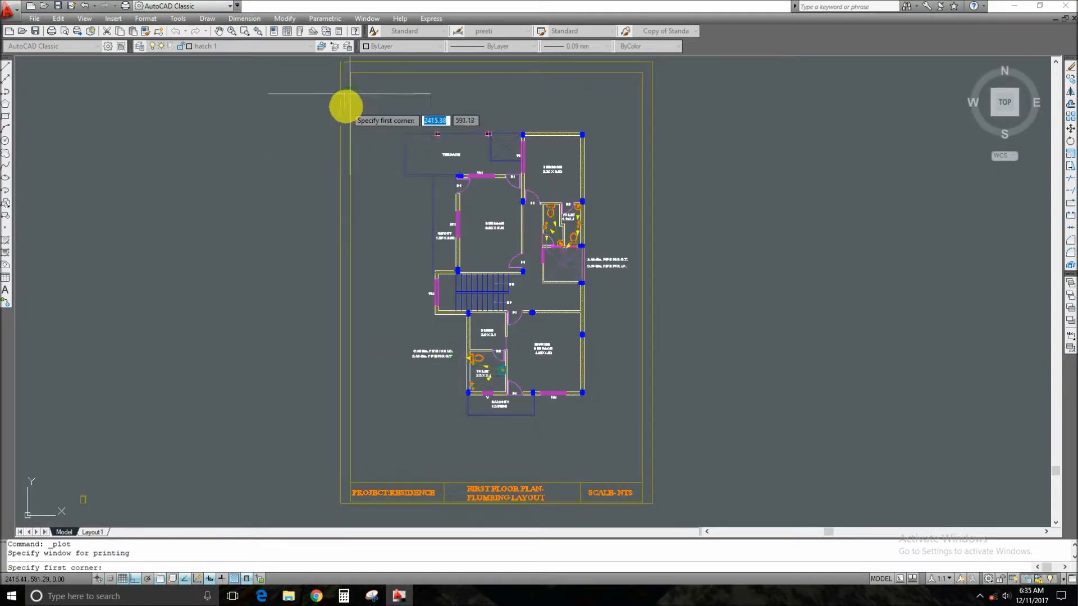
click(341, 62)
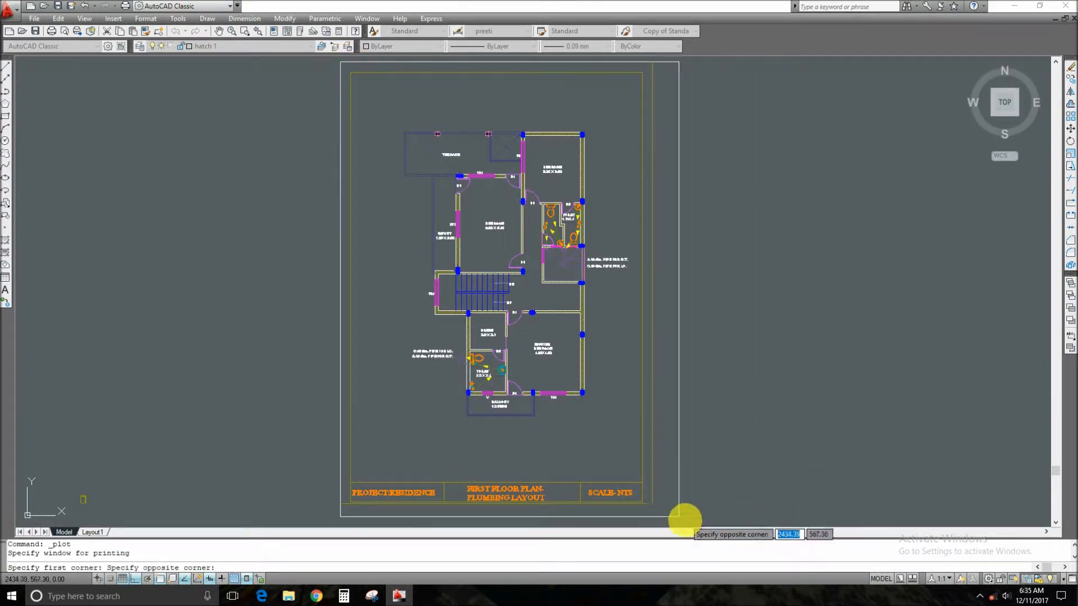
click(655, 504)
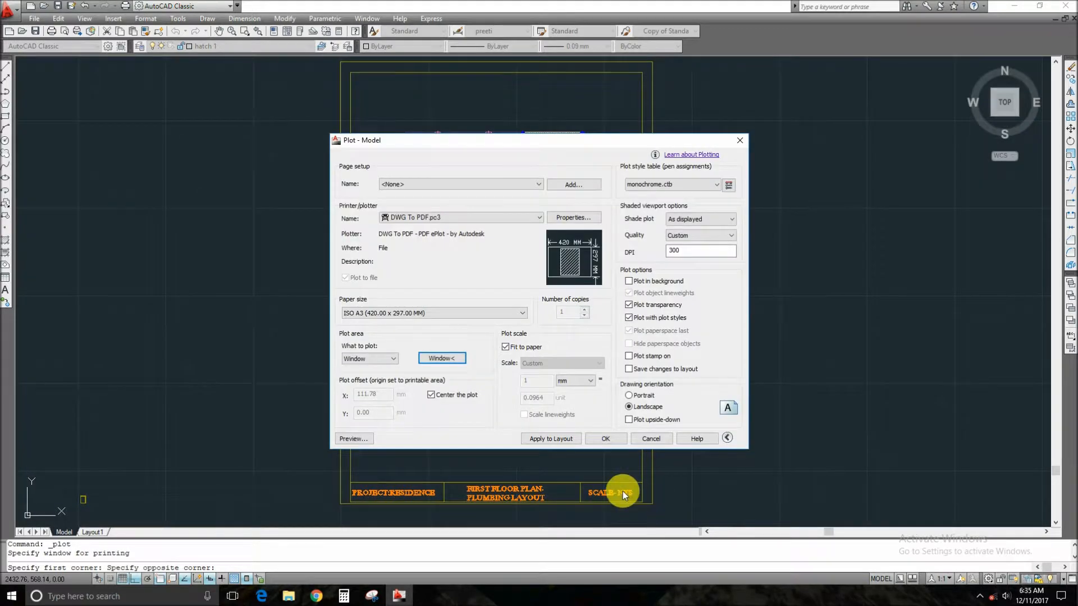
click(628, 395)
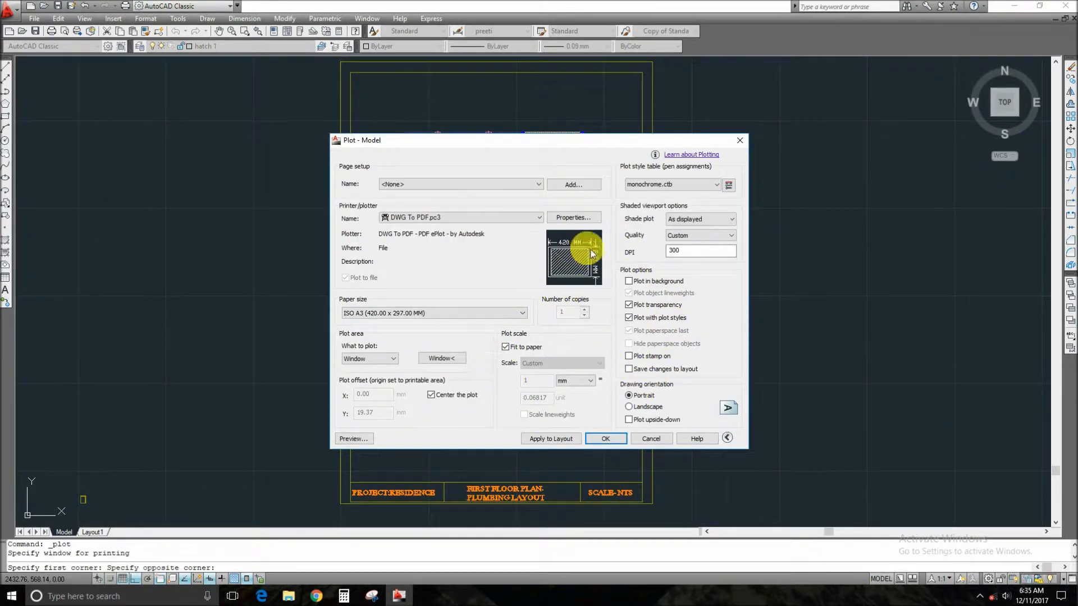
Preview the plot to check how the sheet fits the paper, then return to the plot settings.
mouse_move(551, 276)
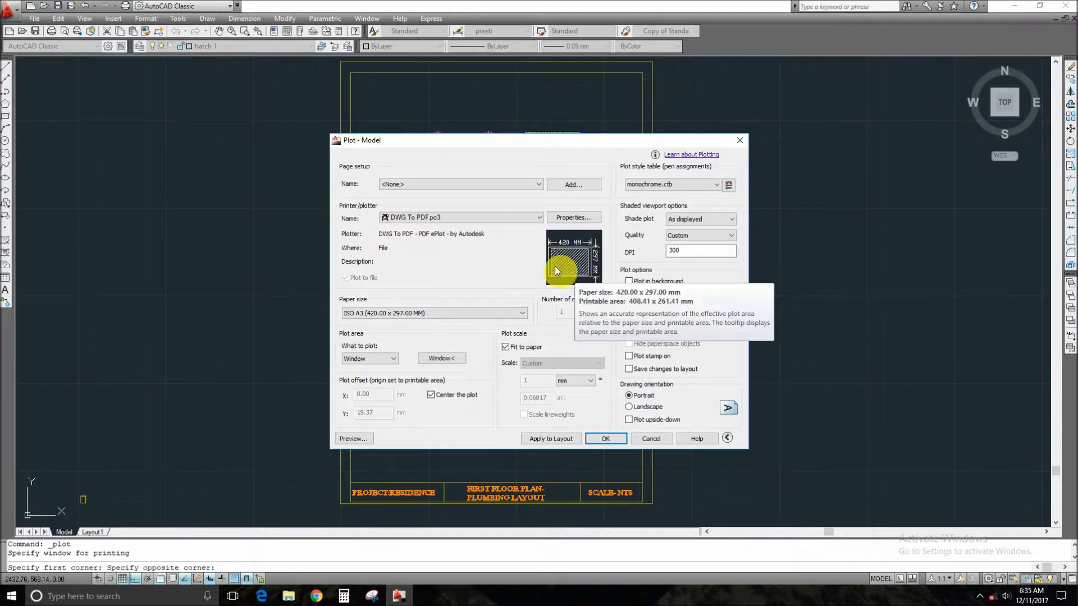
click(363, 438)
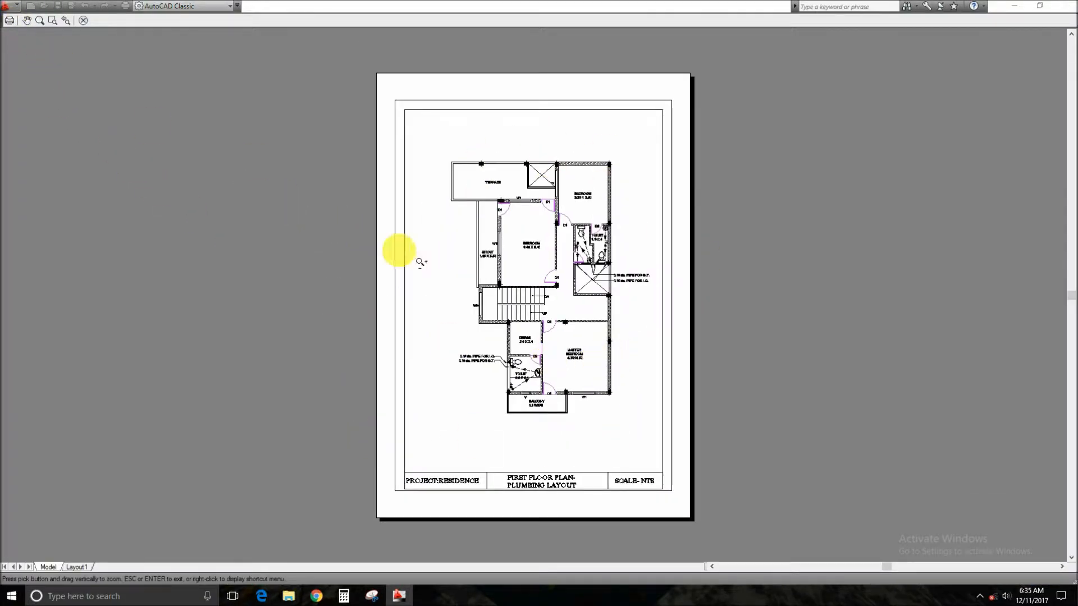
key(Escape)
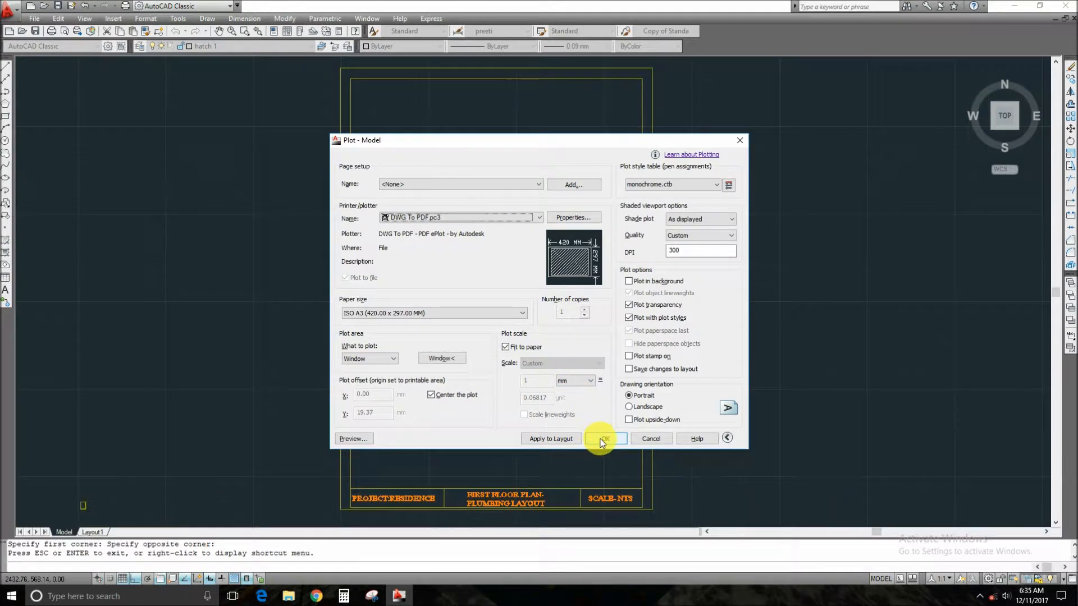
Plot the sheet to RESIDENCE WORKING DRAWING-Model.pdf in Documents, replacing the existing file, and enlarge the resulting PDF to 110%.
click(603, 439)
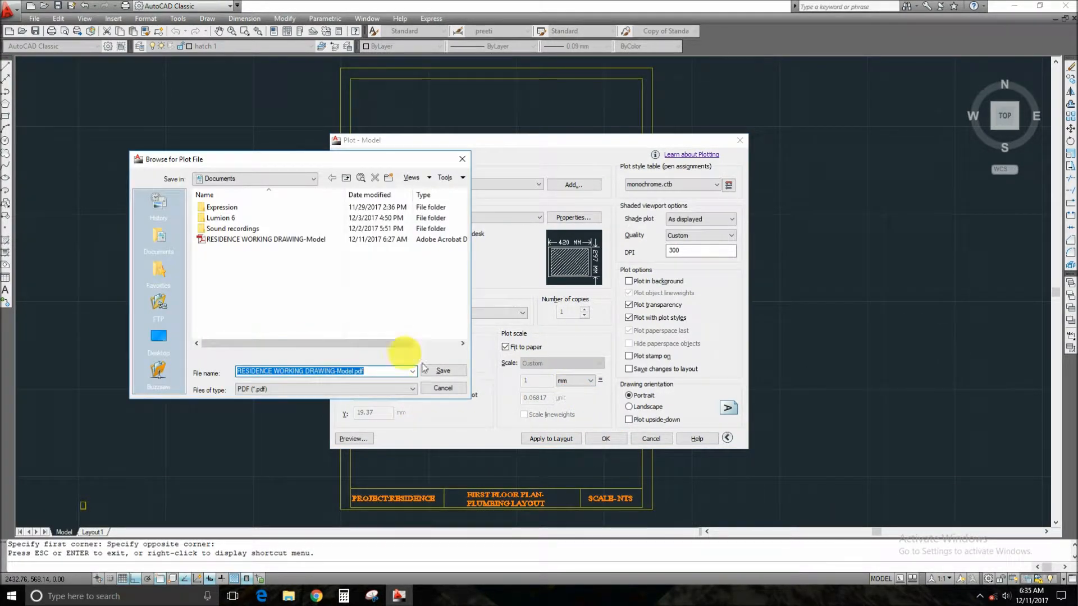
click(443, 373)
click(554, 310)
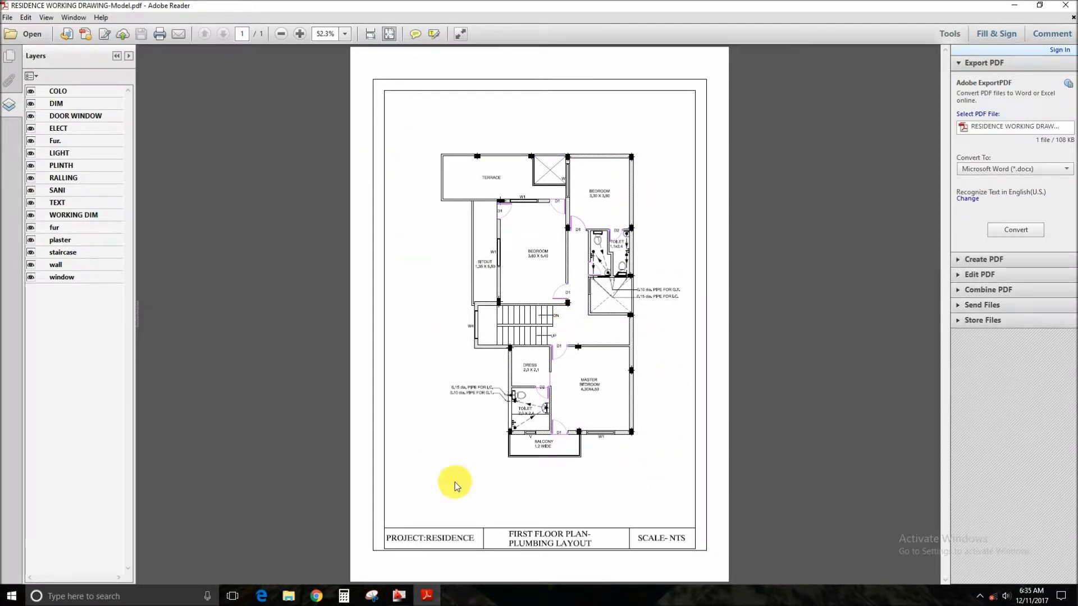
click(299, 34)
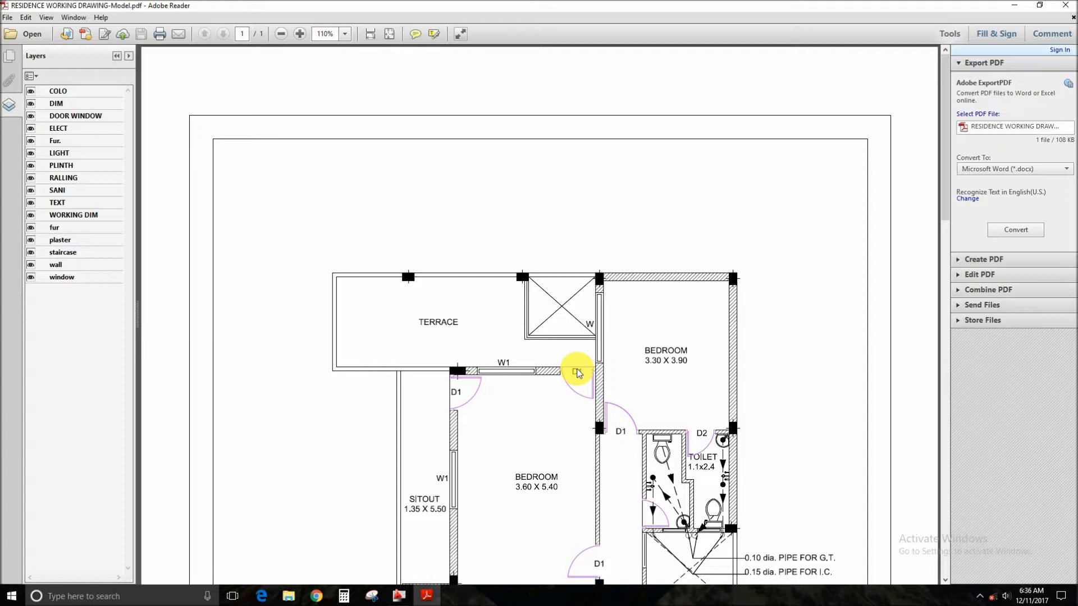
Switch back to AutoCAD and inspect the true color assigned to the door and window layer in the layer properties.
click(399, 595)
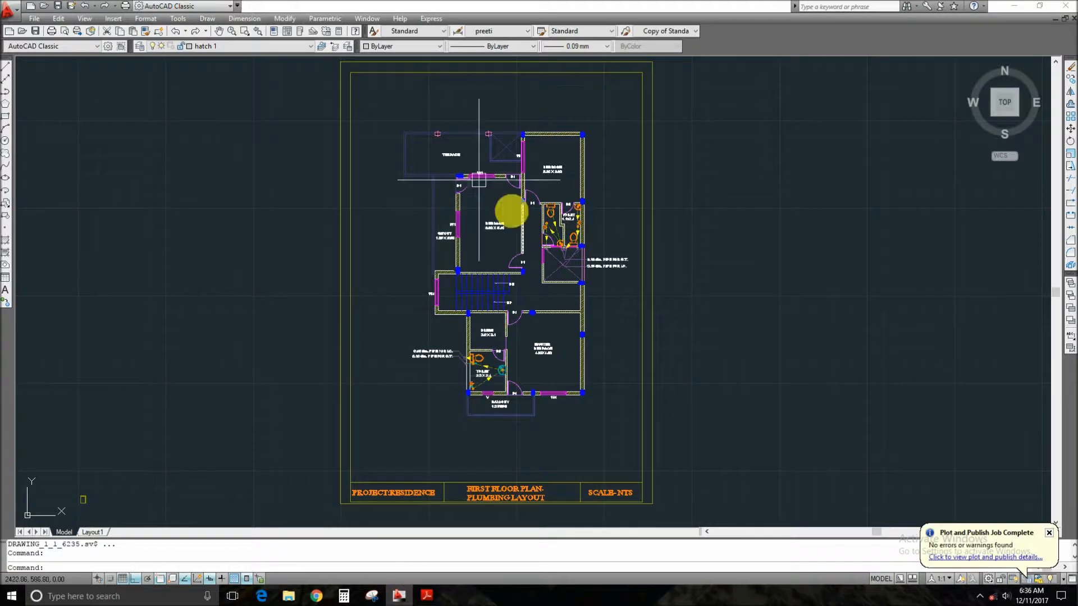
click(139, 46)
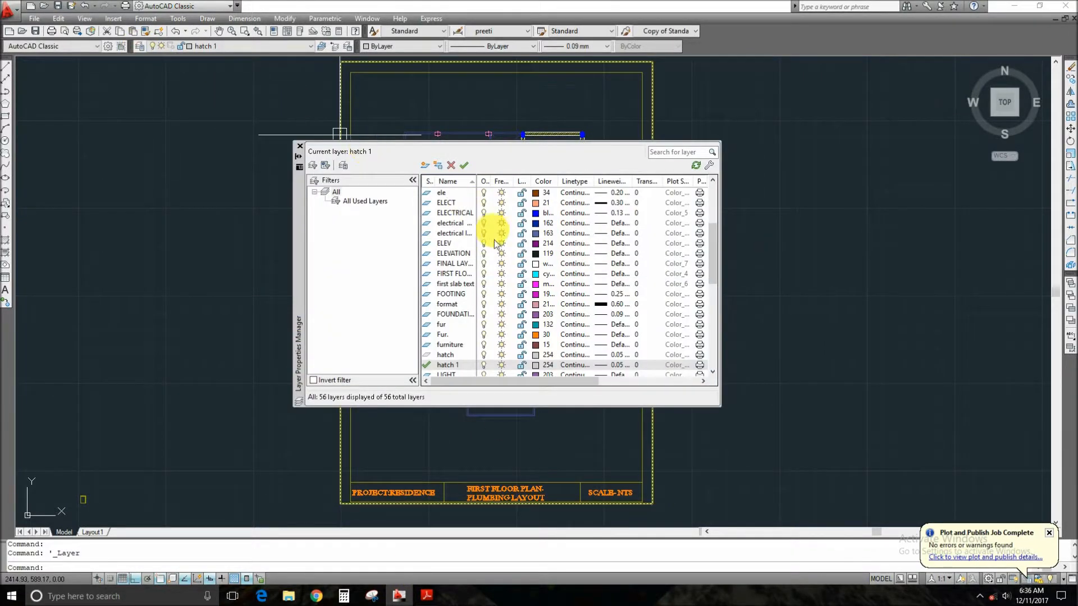
scroll(492, 236, up, 4)
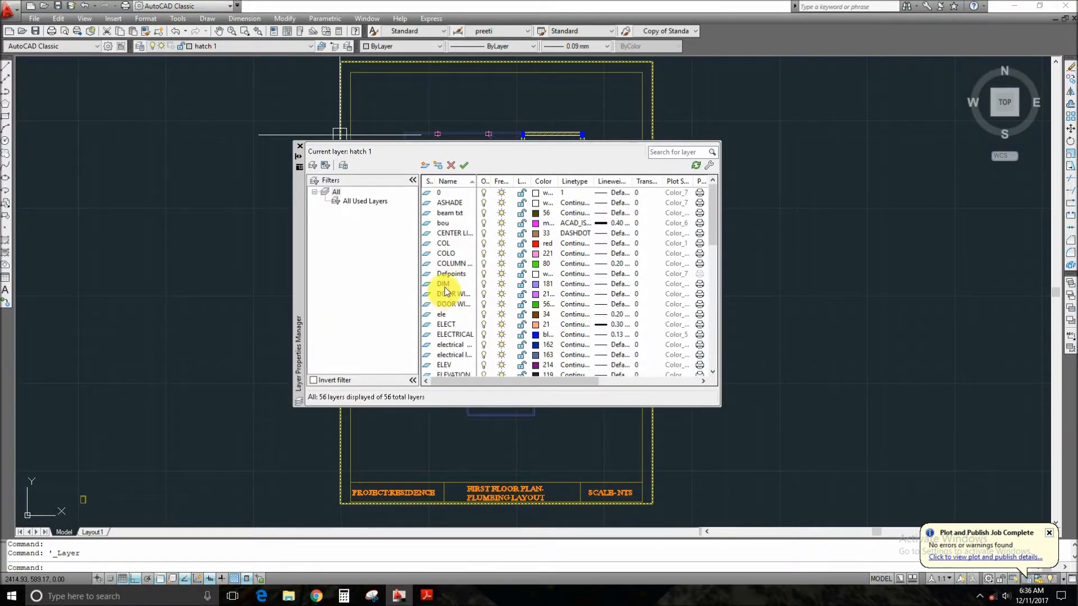
click(475, 293)
click(536, 295)
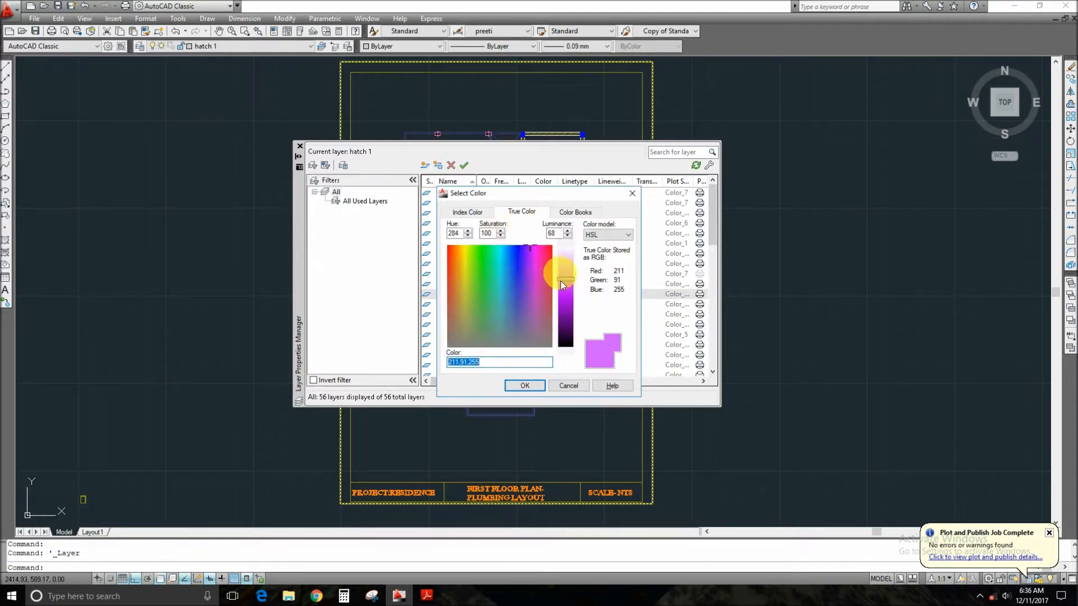
click(524, 385)
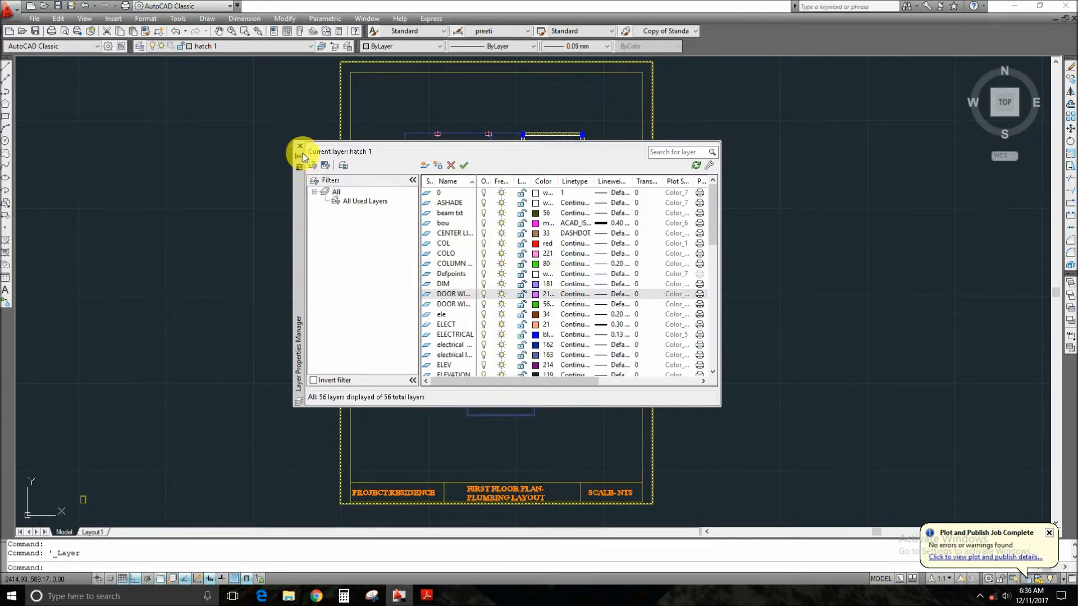
click(300, 146)
Load the <Previous plot> page setup for a new plot and close the plot settings without plotting.
middle_drag(471, 278, 480, 284)
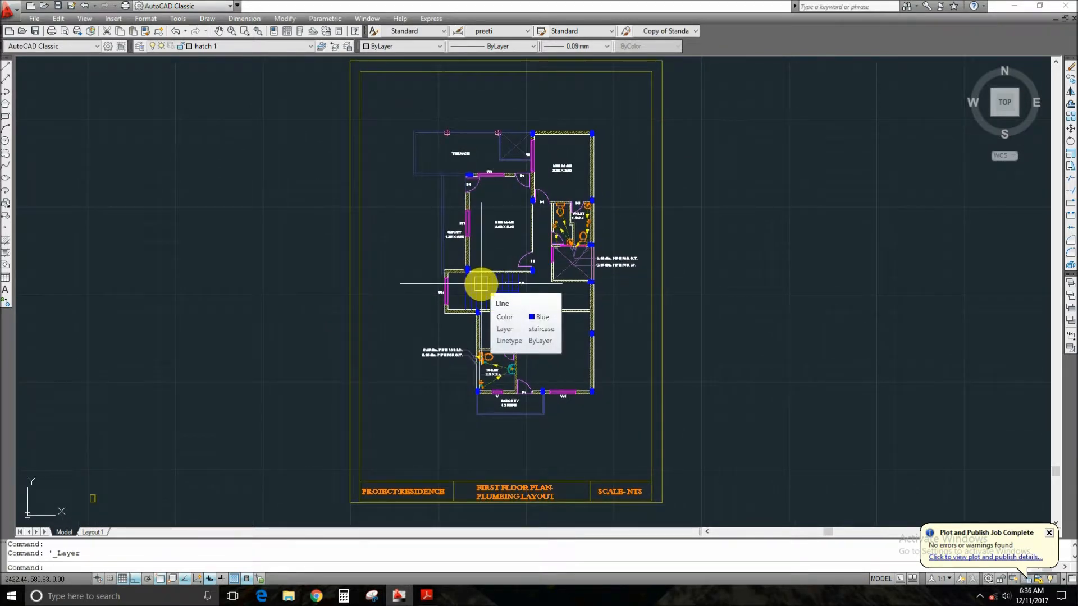
key(ctrl+p)
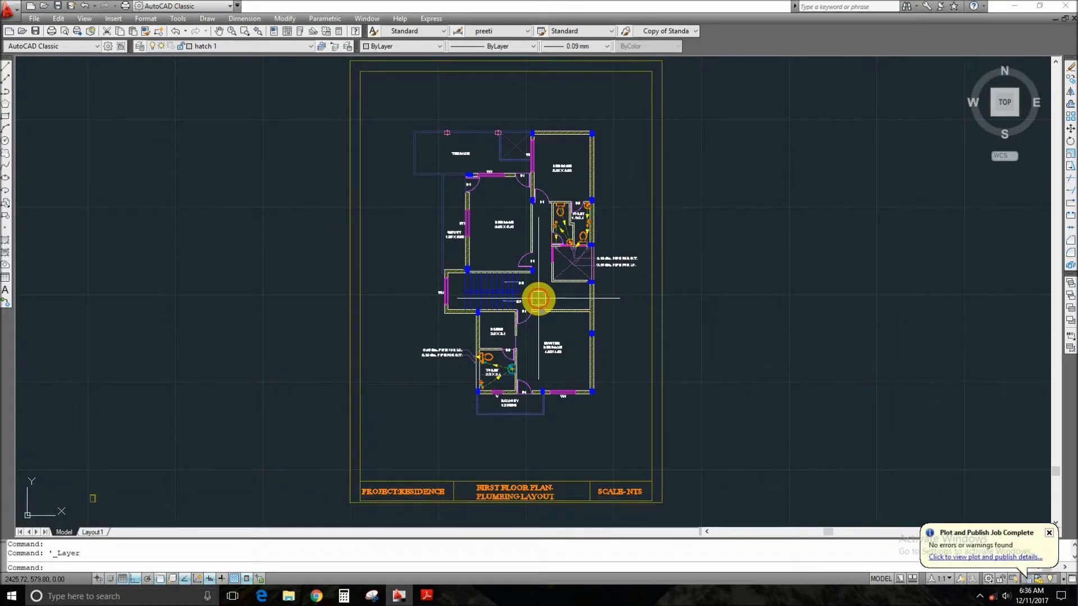
key(ctrl+p)
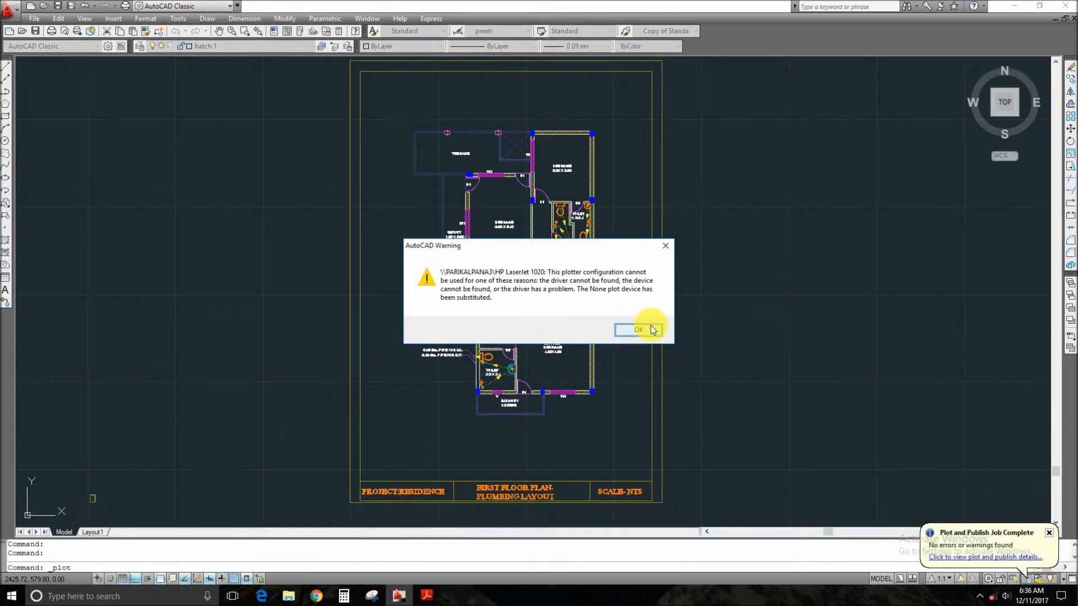
click(640, 329)
click(414, 314)
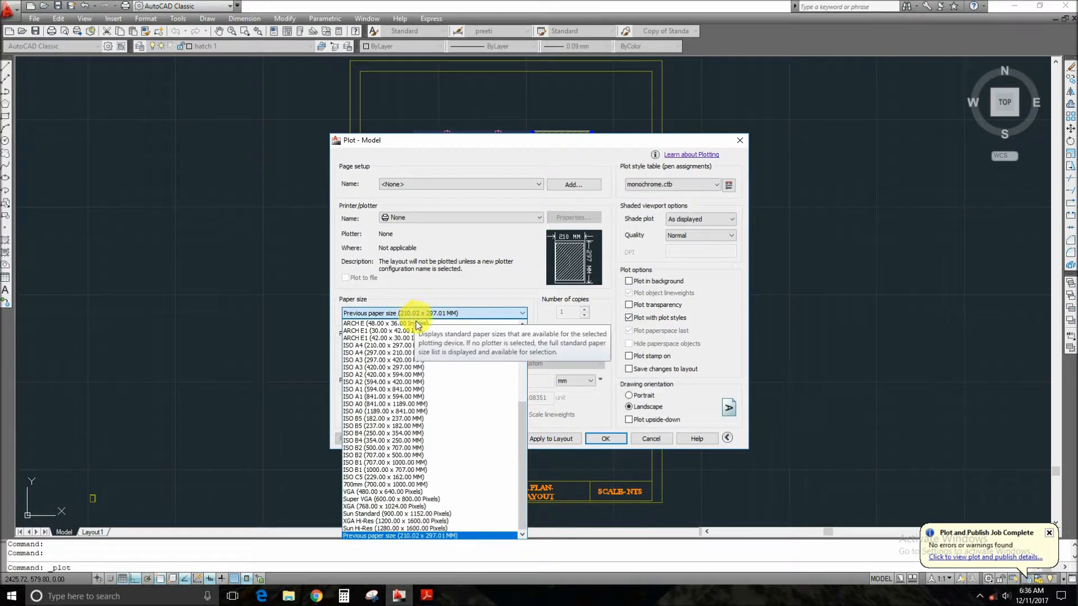
scroll(406, 409, up, 3)
click(445, 177)
click(445, 184)
click(445, 198)
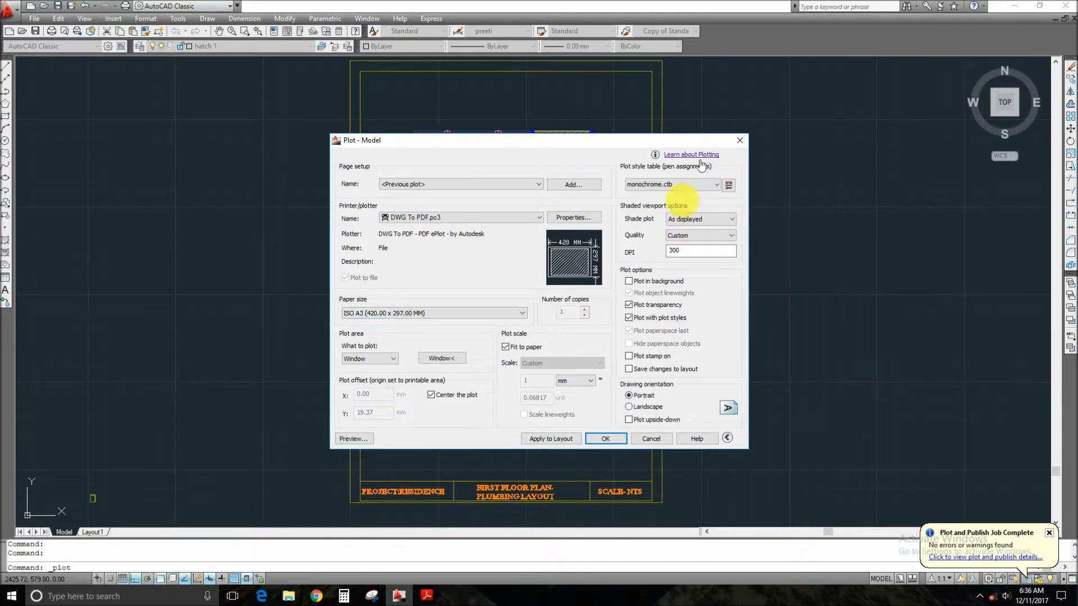
click(739, 139)
click(743, 212)
click(640, 284)
scroll(615, 314, up, 2)
scroll(615, 315, up, 2)
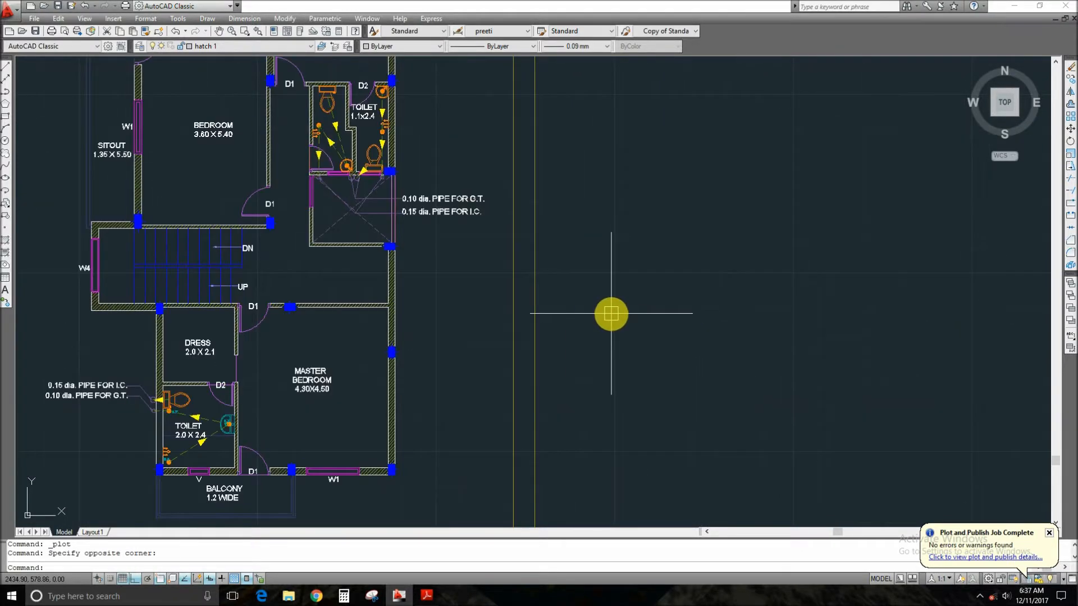
Draw a closed polyline rectangle 0.297 wide and 0.420 high in the empty space beside the first floor plumbing sheet.
text(pl)
key(space)
scroll(627, 314, up, 3)
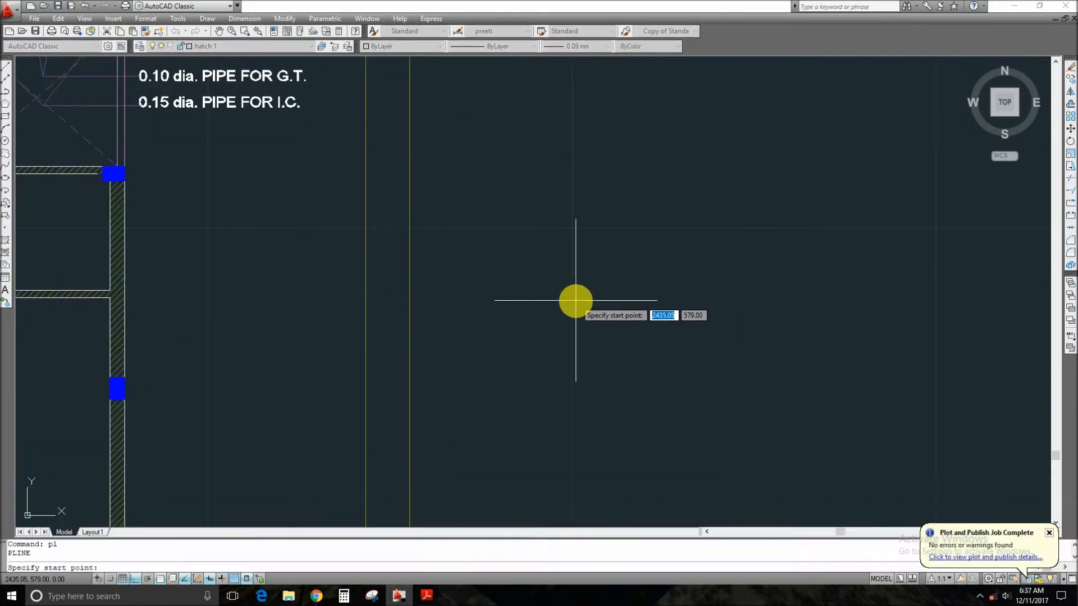
click(575, 301)
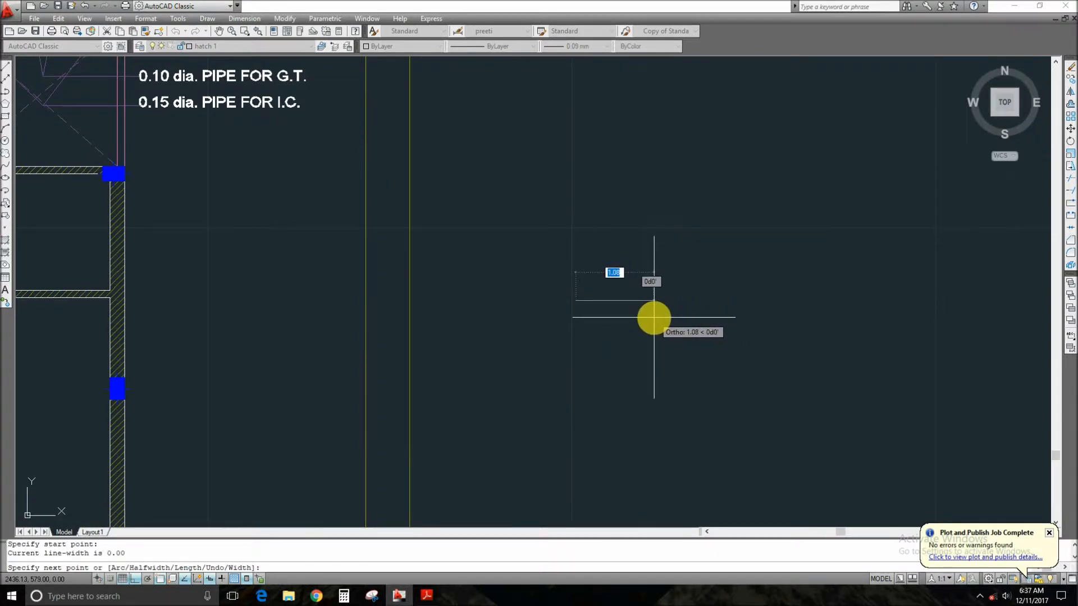
text(.297)
key(space)
scroll(595, 349, up, 5)
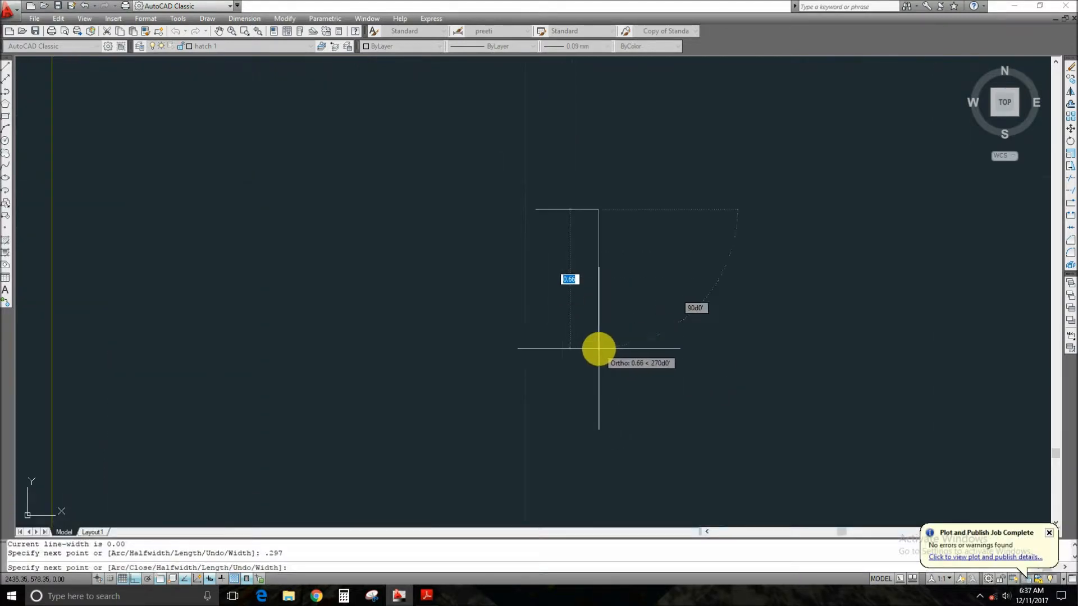
text(.420)
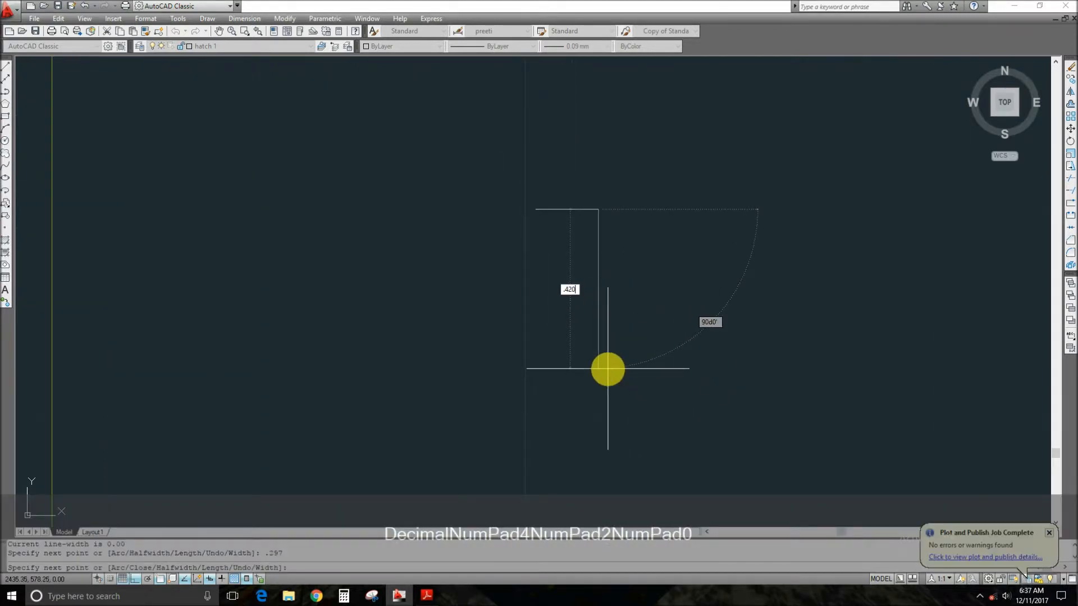
key(space)
click(535, 298)
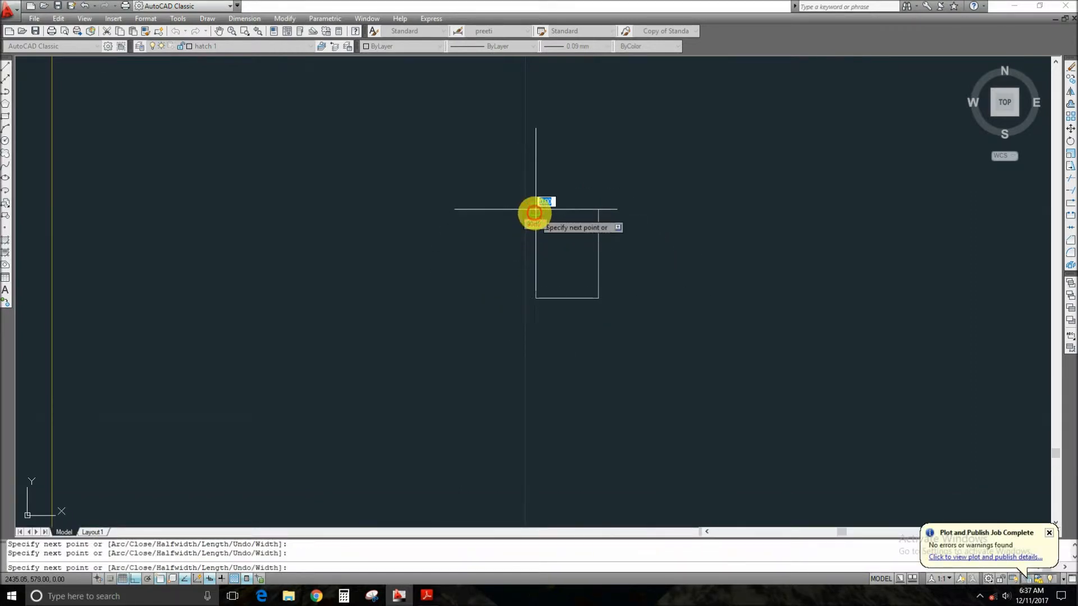
key(Escape)
scroll(542, 241, down, 8)
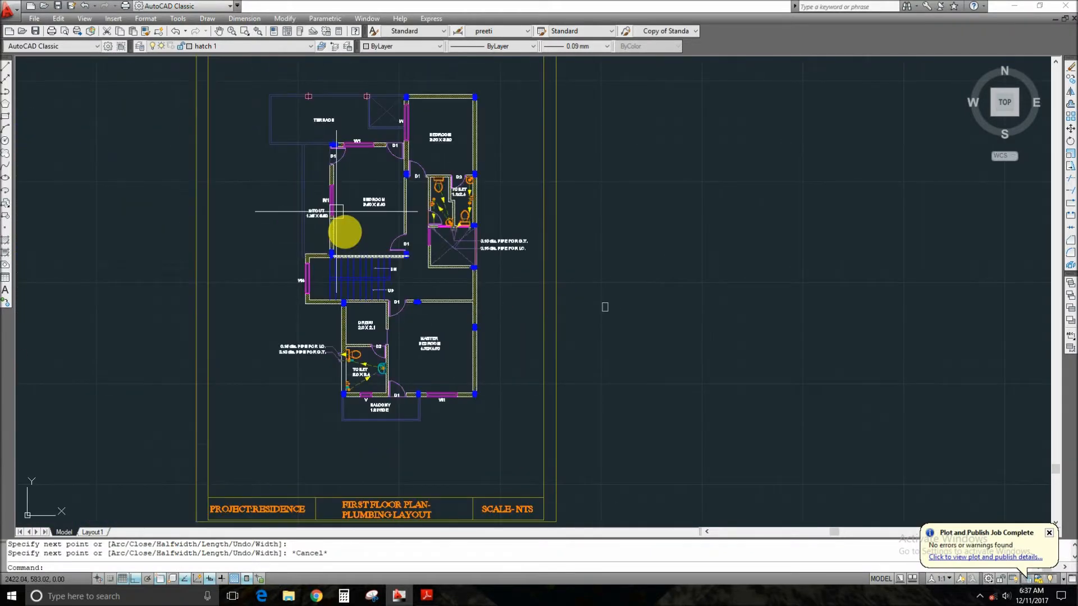
Scale the small rectangle by a factor of 200 from its lower-left corner.
scroll(597, 284, up, 6)
scroll(641, 371, up, 5)
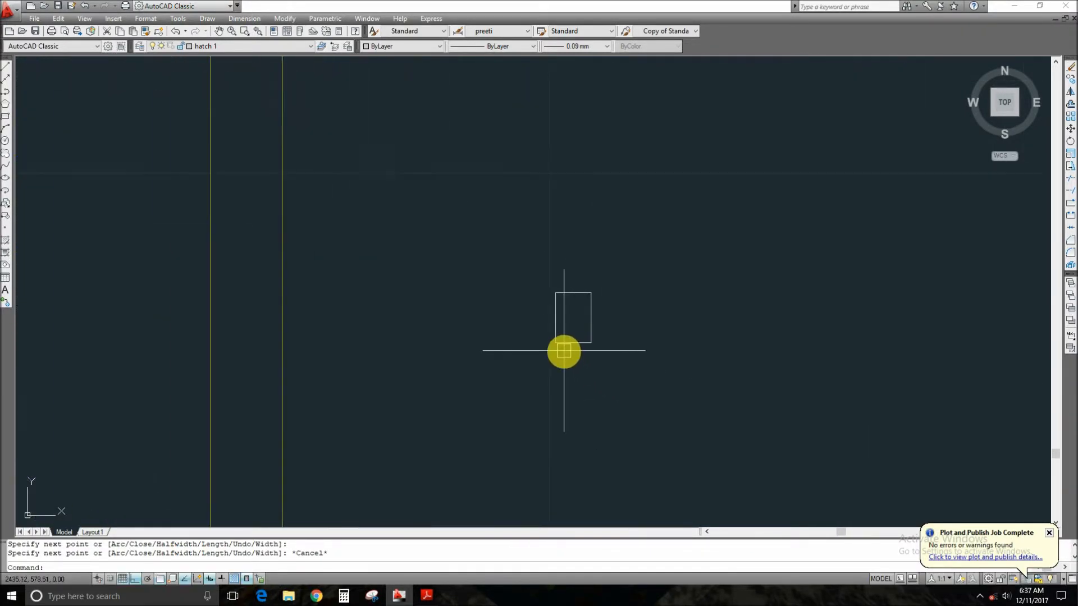
click(579, 305)
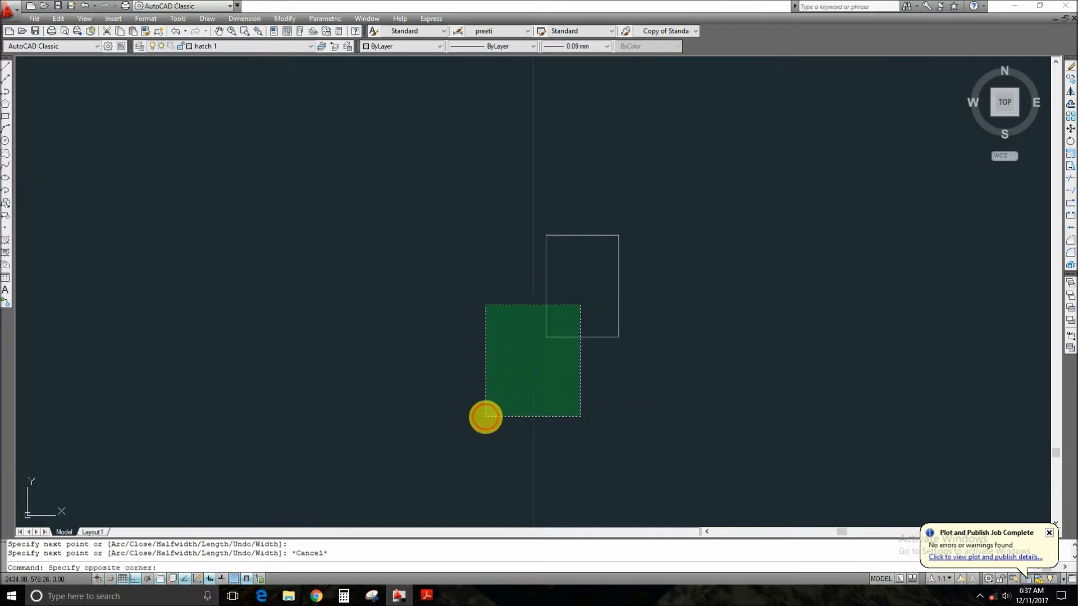
click(483, 415)
text(sc)
key(Return)
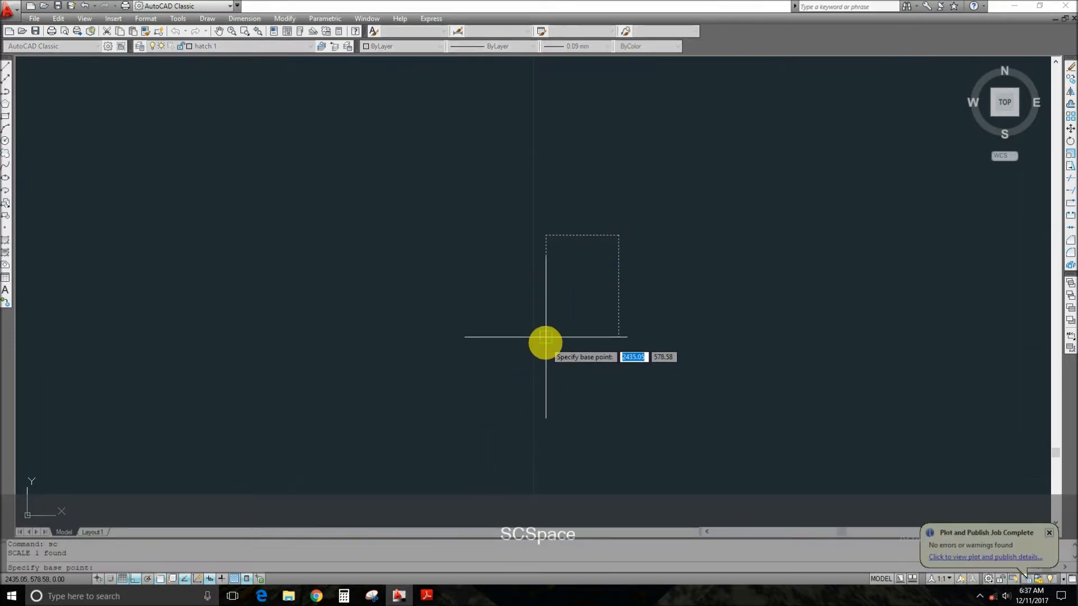
click(546, 336)
text(20)
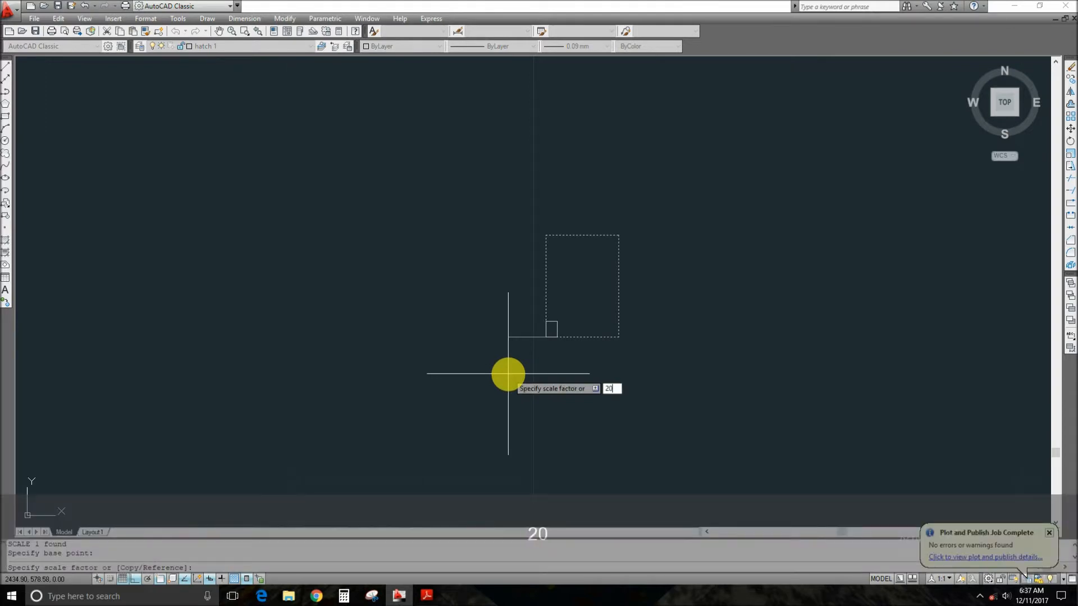
text(0)
key(space)
scroll(510, 373, down, 5)
scroll(522, 378, up, 3)
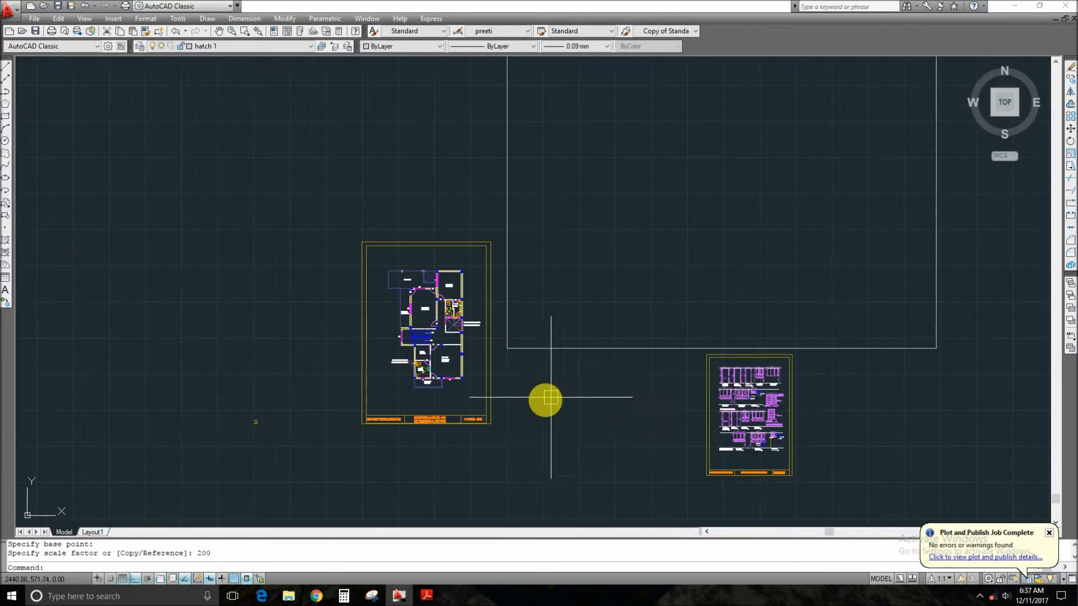
Move the enlarged rectangle so that it surrounds the first floor plumbing sheet.
click(575, 348)
drag(578, 349, 356, 509)
scroll(463, 344, down, 4)
scroll(445, 356, up, 2)
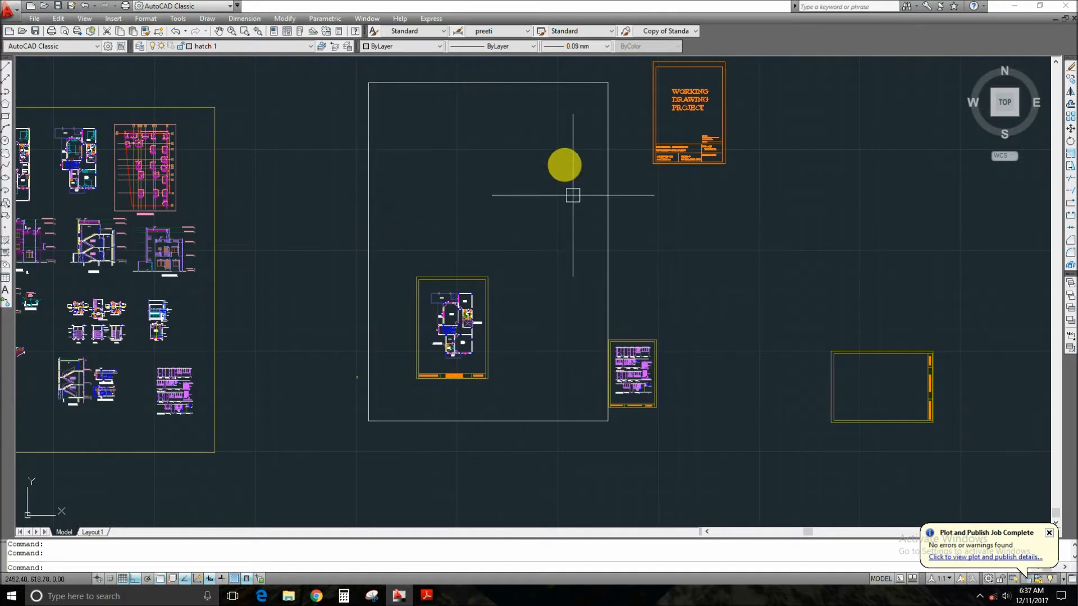
scroll(492, 366, up, 2)
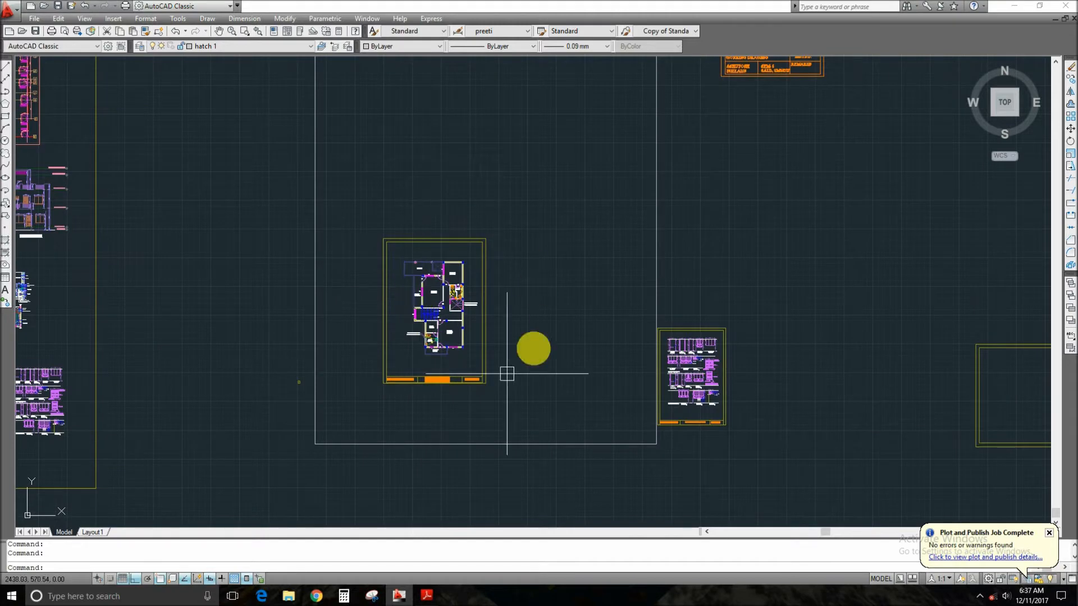
Undo the move and the scaling of the rectangle.
key(ctrl+z)
key(ctrl+z)
key(ctrl+z)
key(ctrl+z)
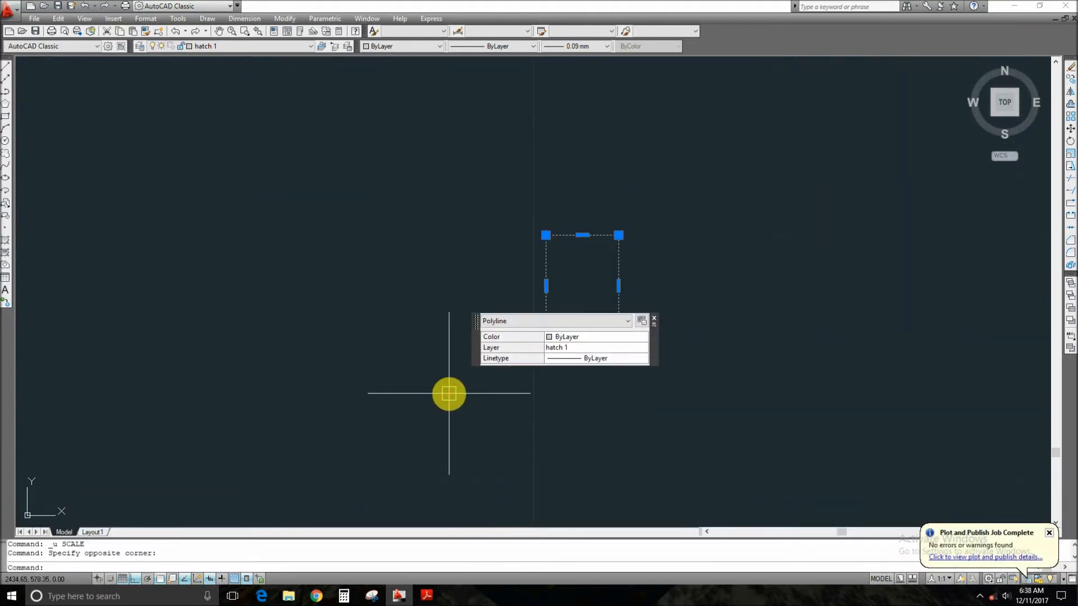
Turn off Quick Properties and scale the small rectangle by a factor of 75 from its lower-left corner.
click(246, 579)
text(sc)
key(space)
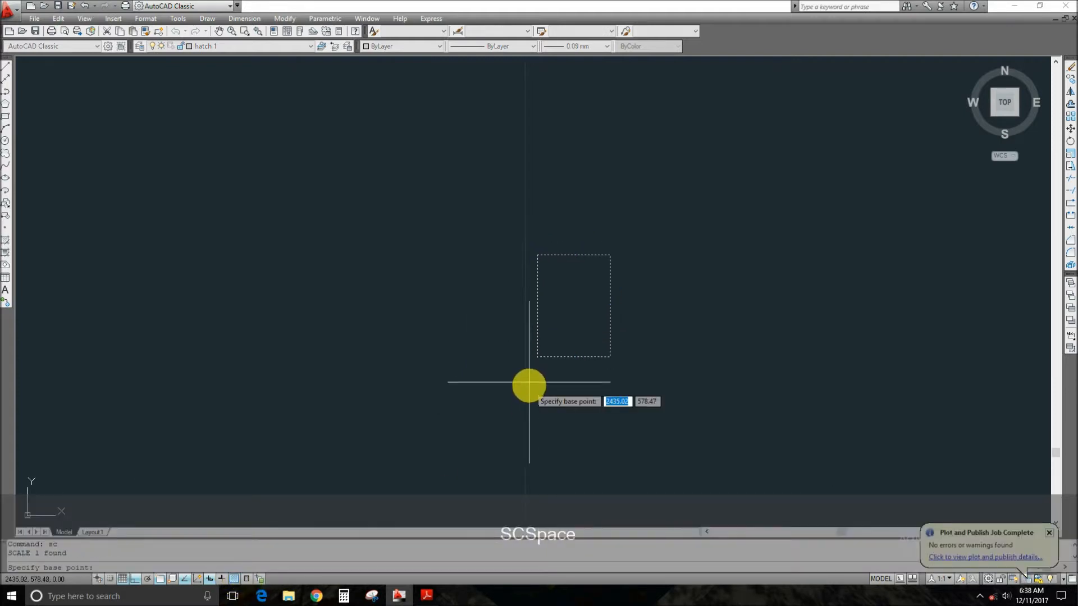
click(537, 357)
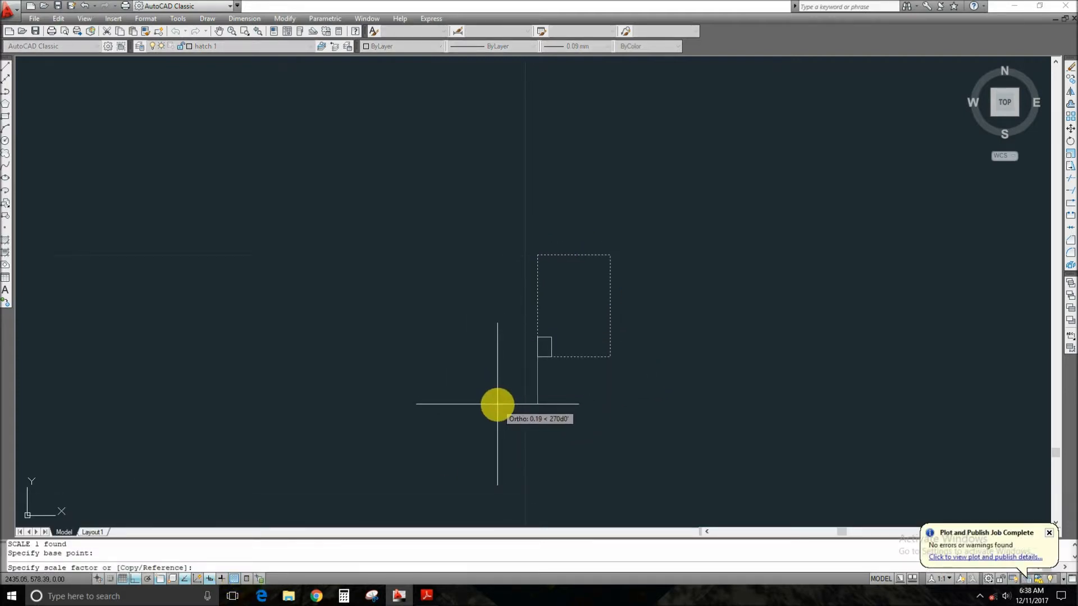
text(75)
key(Return)
Move the scaled rectangle so that it frames the first floor plumbing sheet.
scroll(635, 397, down, 10)
click(661, 376)
drag(667, 375, 466, 496)
middle_drag(703, 469, 702, 427)
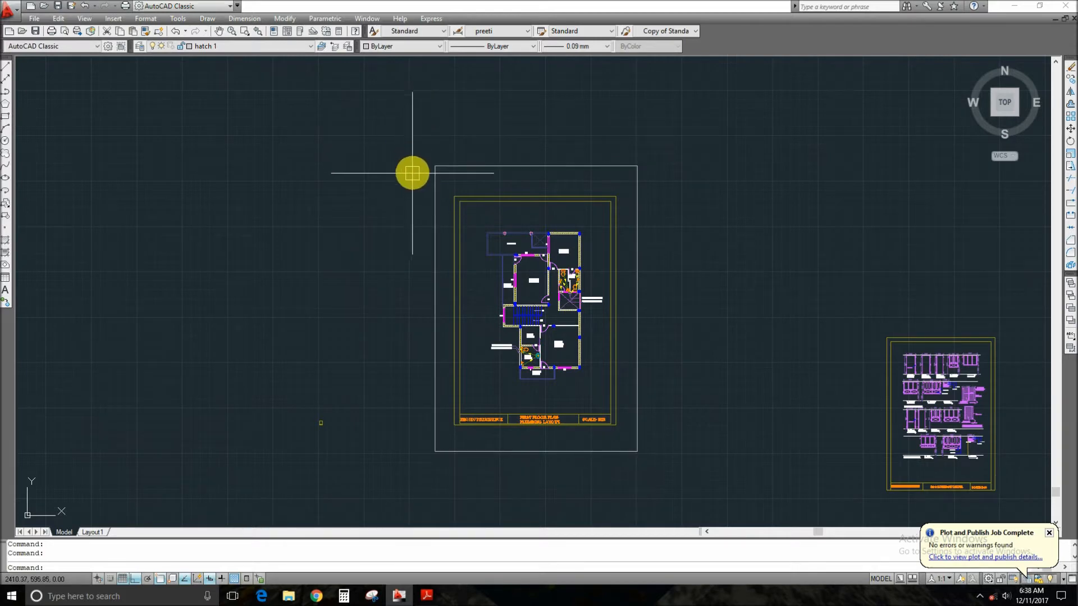
Start a new plot, turn off Fit to paper and set a custom scale of 1 mm = 0.075 unit.
key(ctrl+p)
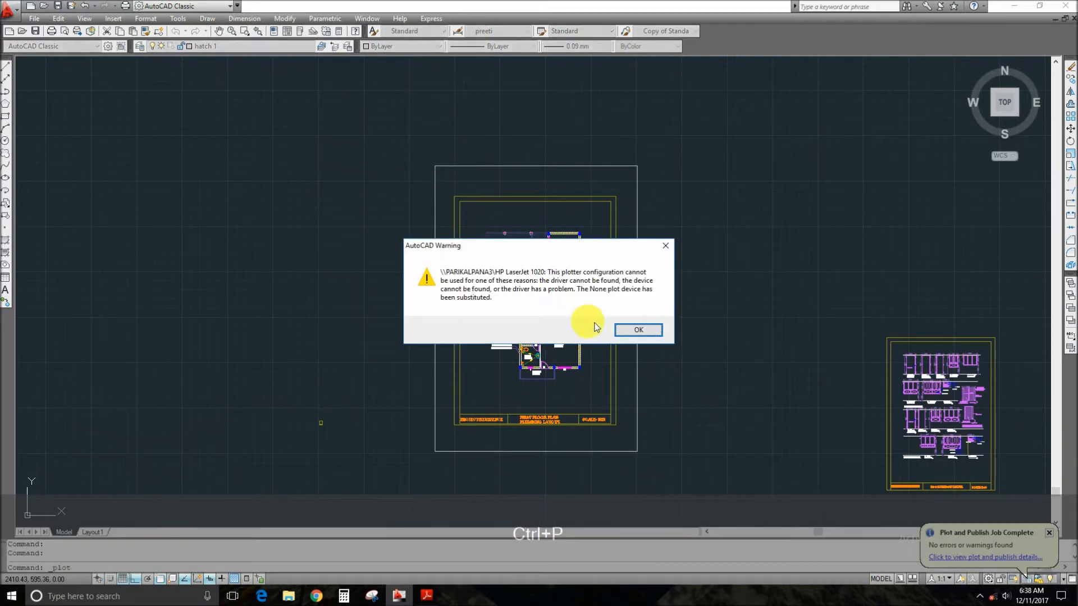
click(654, 330)
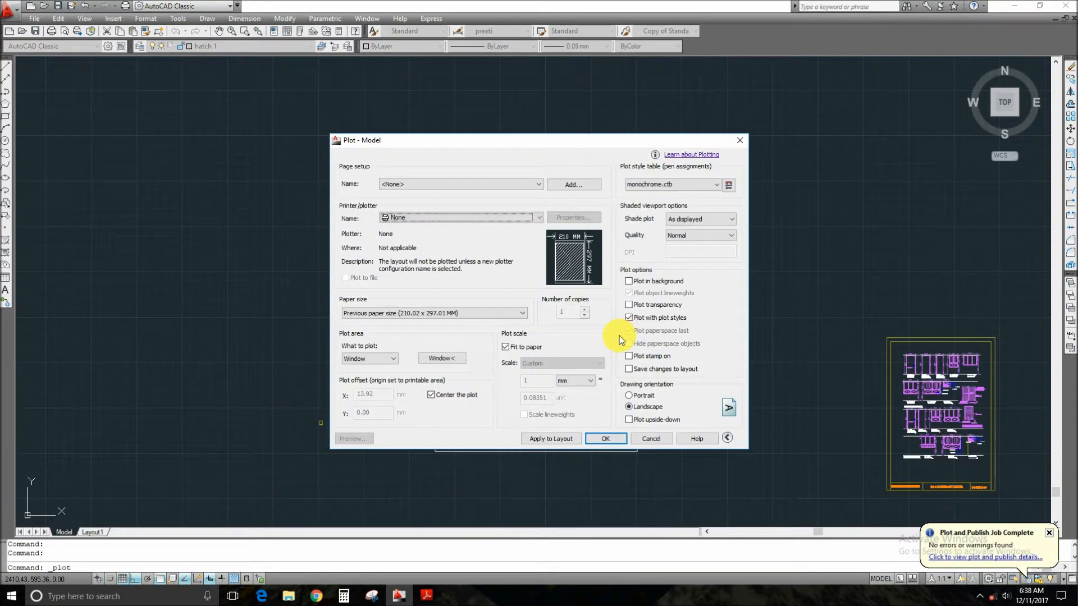
click(505, 346)
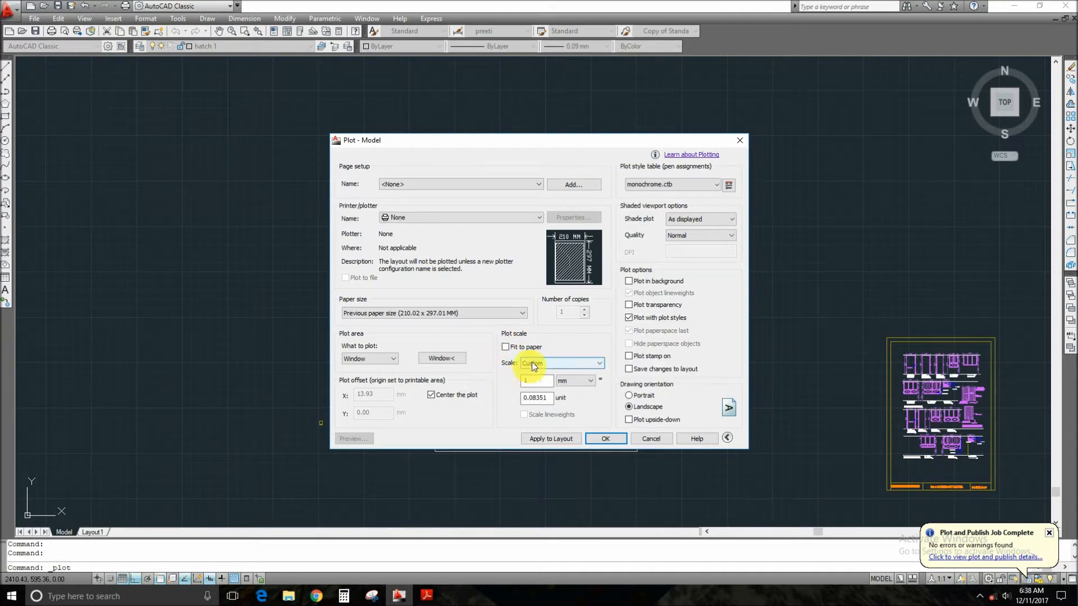
double_click(541, 400)
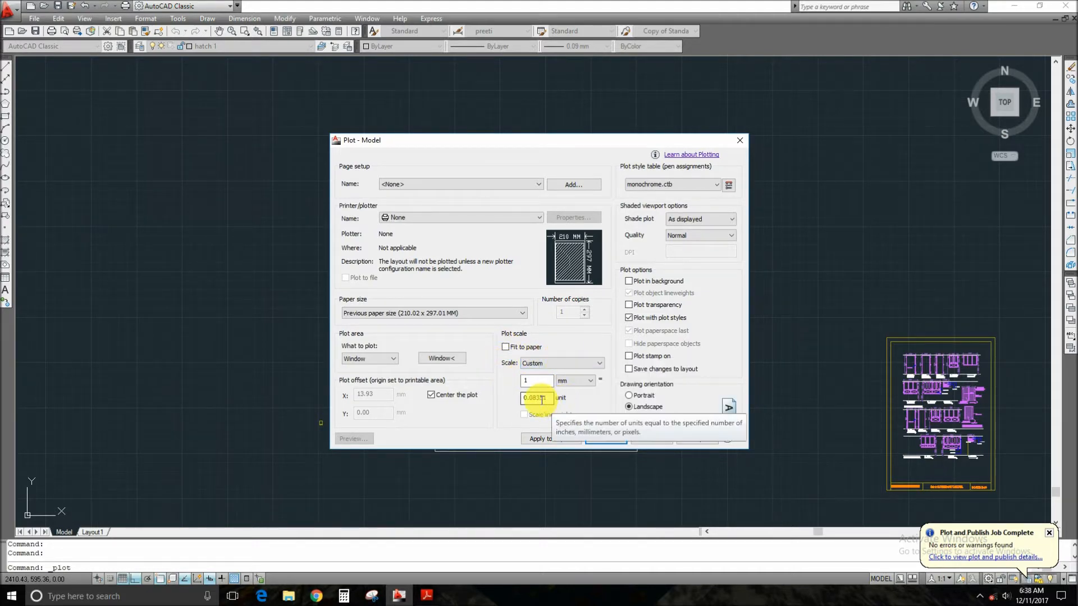
drag(548, 399, 500, 397)
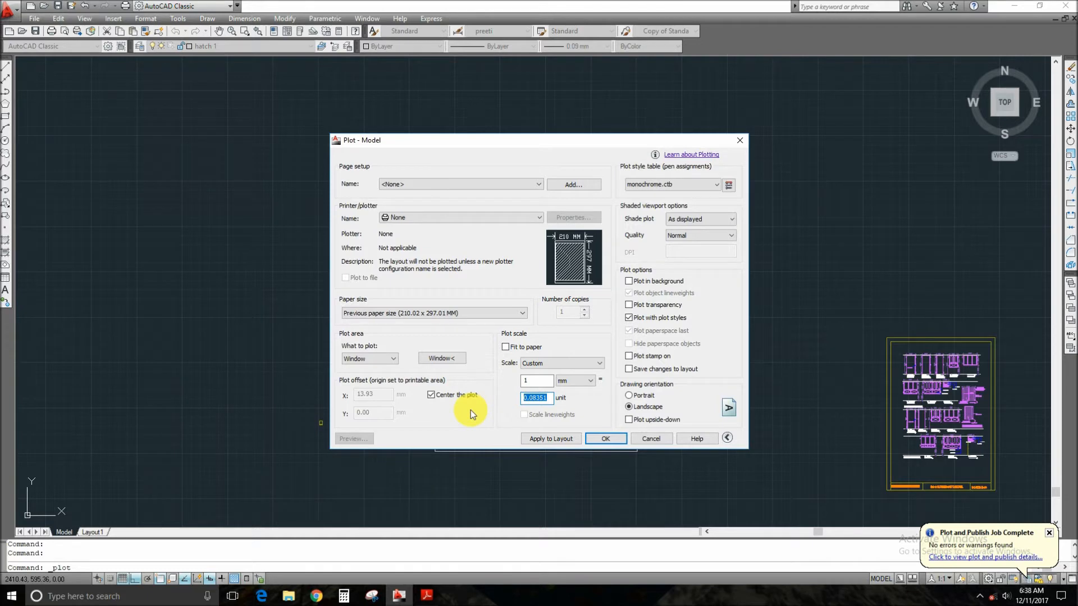
text(.075)
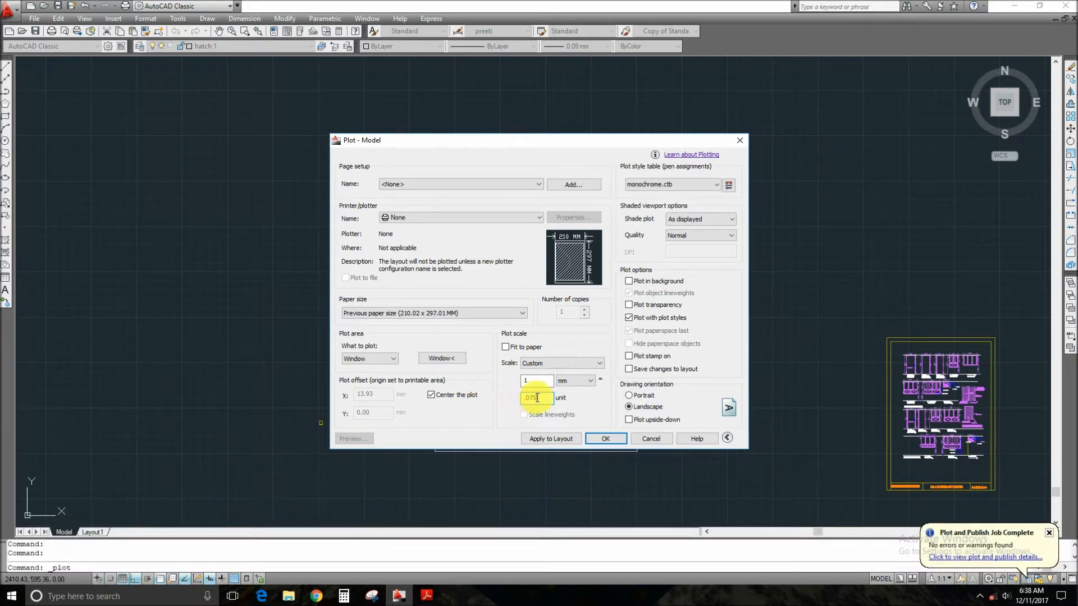
Try 75 as the plot scale's unit value, then restore 0.075.
drag(540, 397, 490, 399)
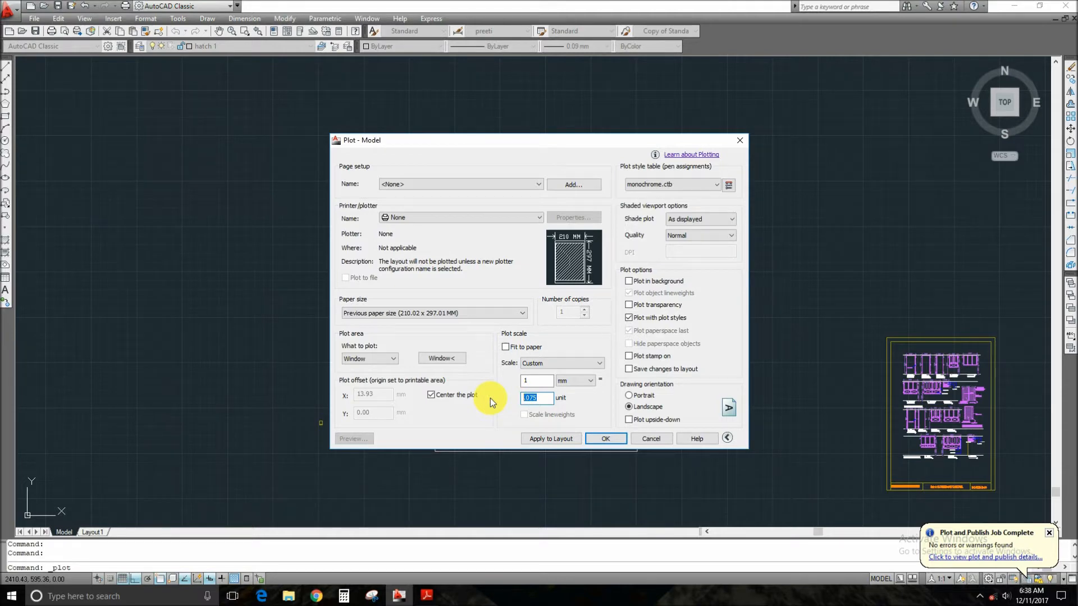
text(75)
drag(535, 395, 509, 398)
text(.075)
Define the plot window around the rectangle that frames the plumbing sheet.
click(453, 362)
click(435, 165)
click(687, 524)
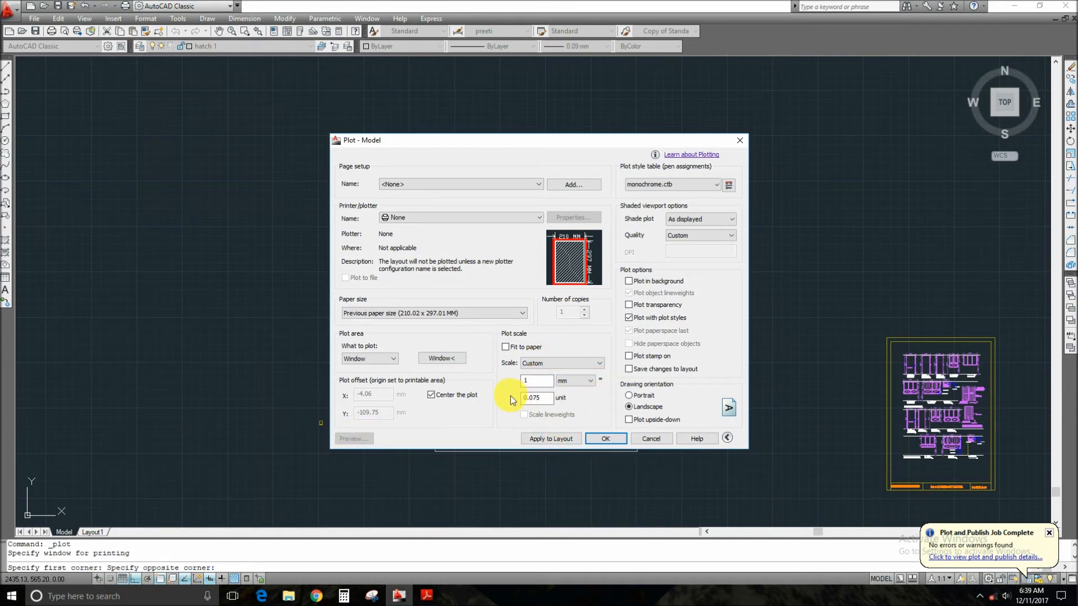
Choose DWG To PDF.pc3 as the plotter, preview the plot and return to the plot settings.
click(418, 217)
scroll(434, 242, down, 1)
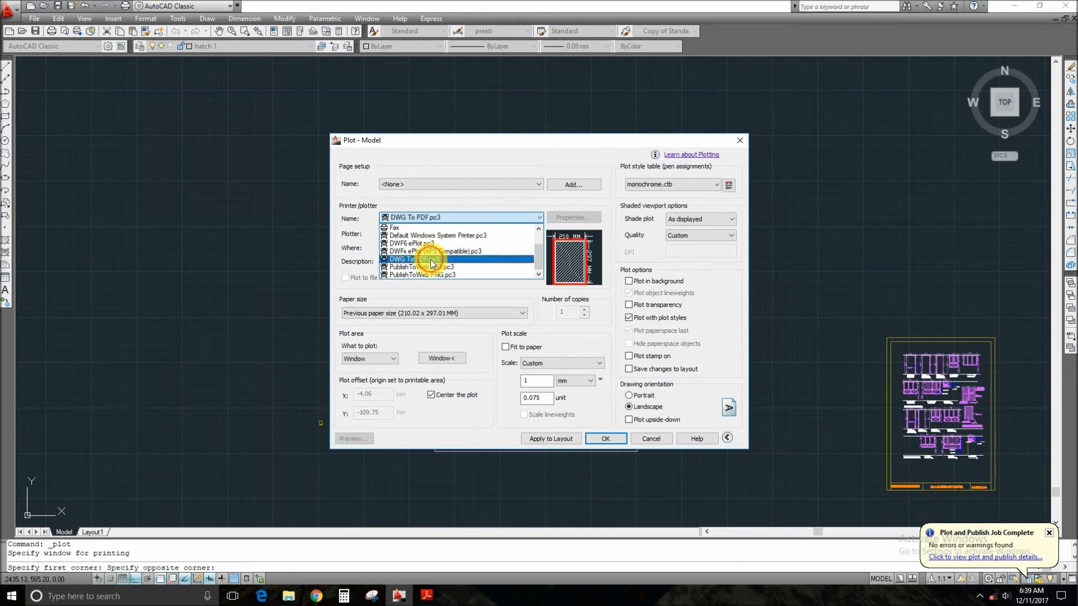
click(431, 260)
click(352, 439)
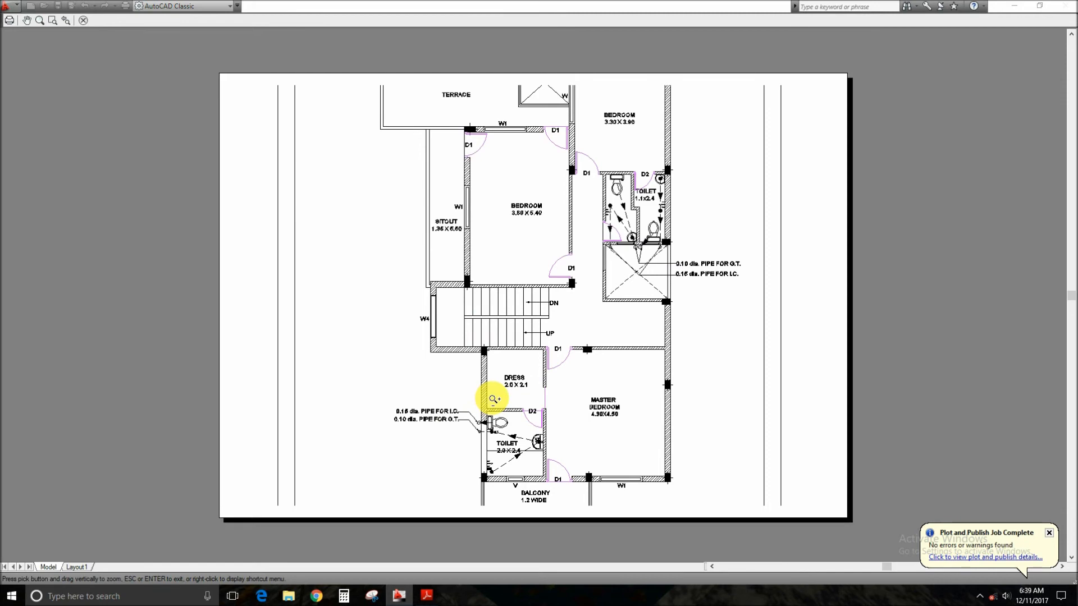
key(Escape)
Set the drawing orientation to Portrait, preview the plot again and return to the plot settings.
click(630, 395)
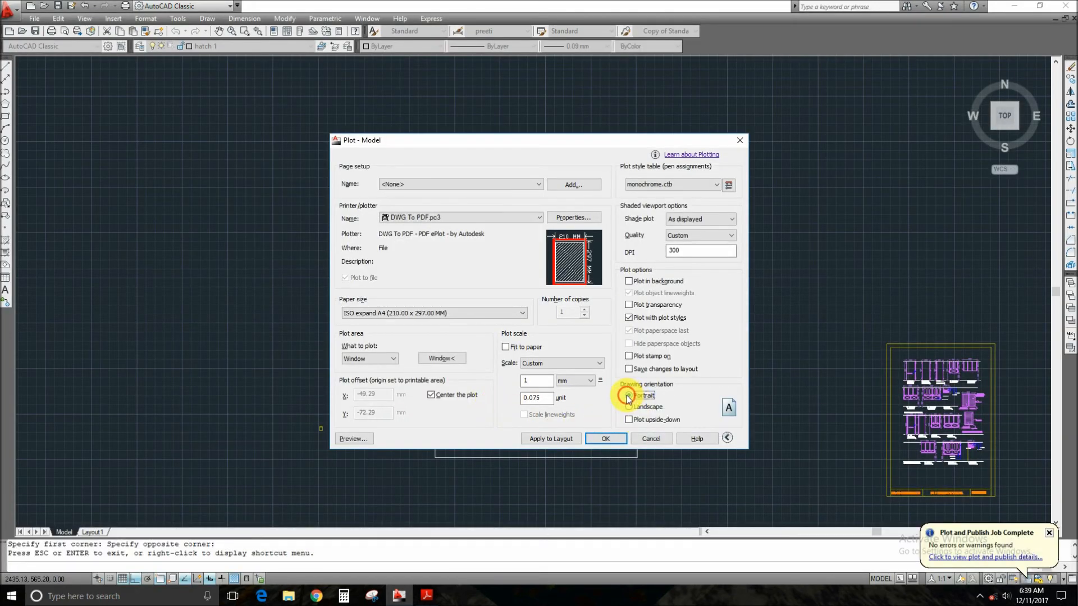
click(352, 438)
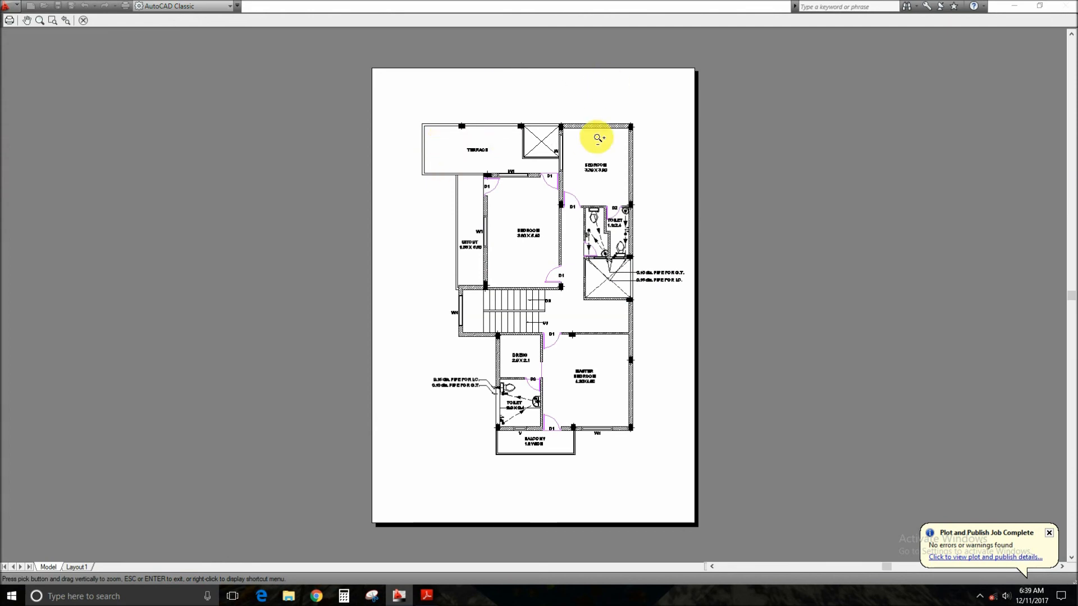
key(Escape)
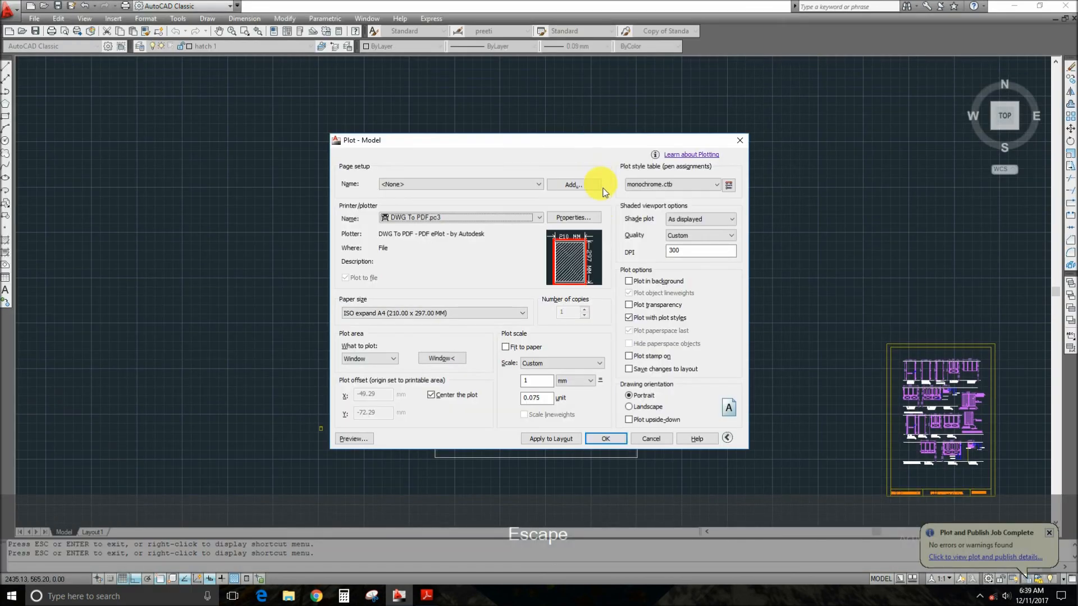